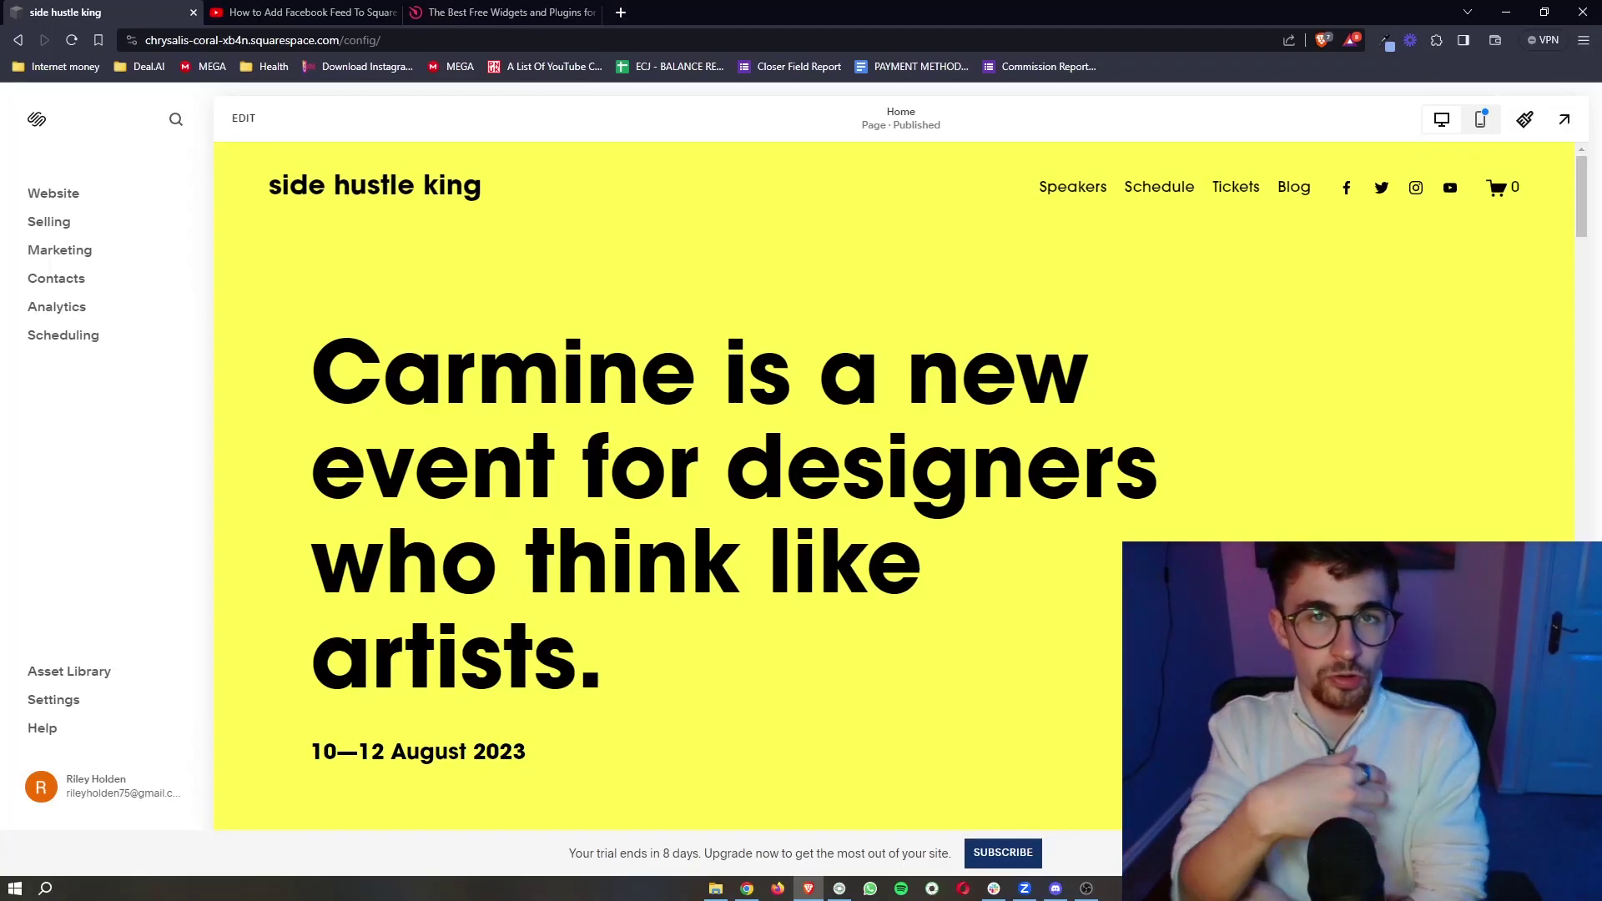
Step: Scroll through the Squarespace home page in the site editor
scroll(893, 484, "down", 1)
scroll(893, 484, "down", 3)
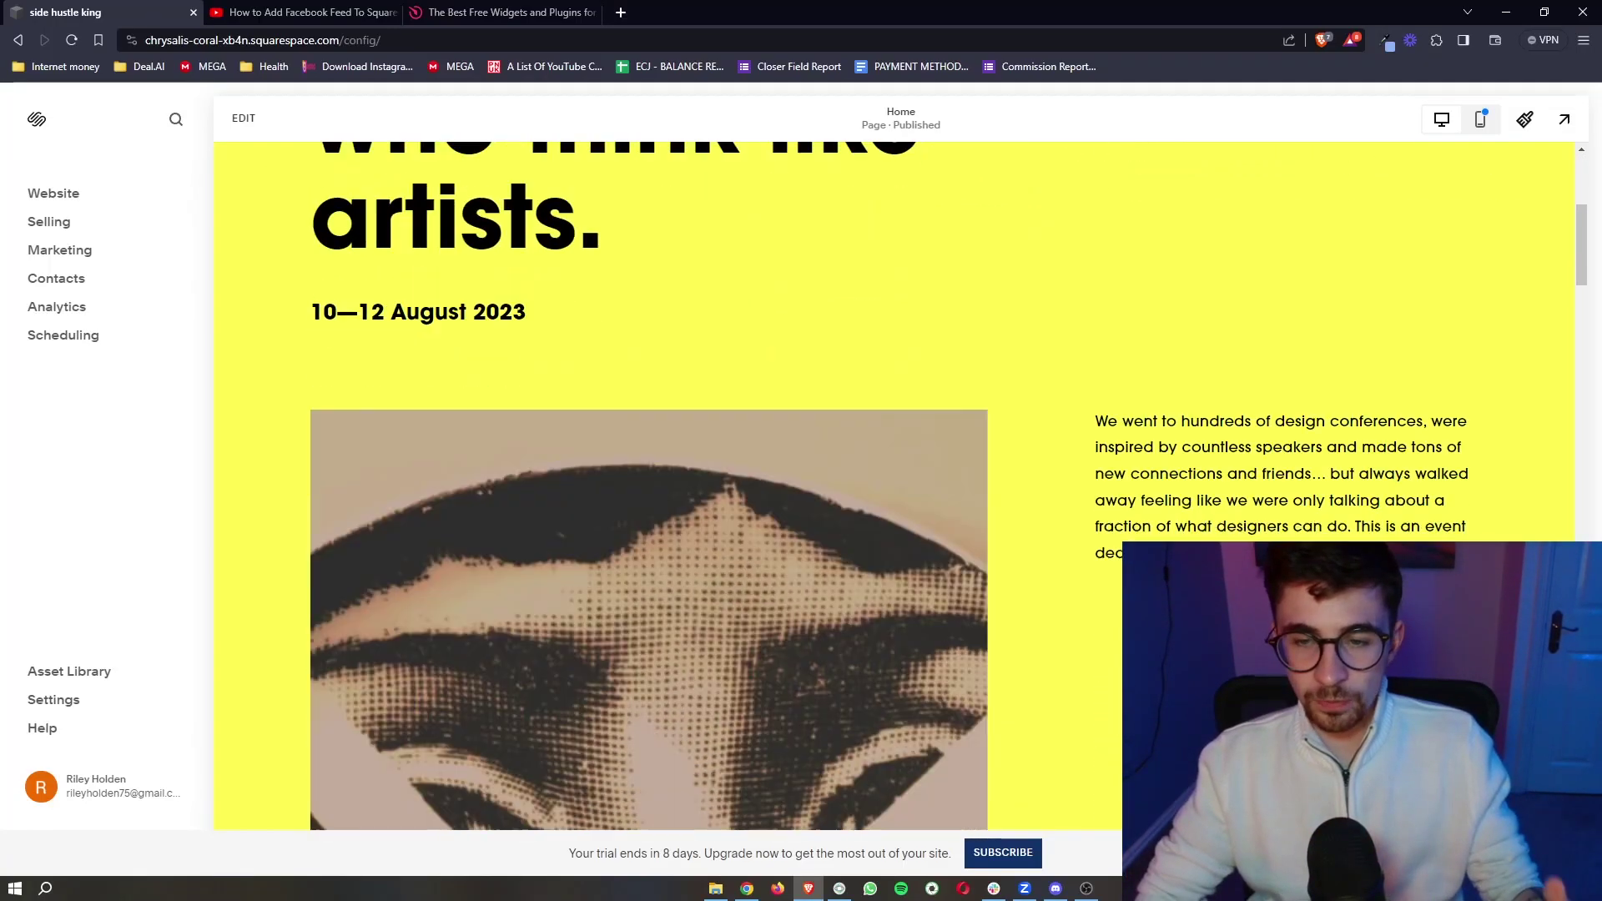
scroll(892, 484, "down", 4)
scroll(893, 484, "down", 2)
scroll(893, 484, "up", 10)
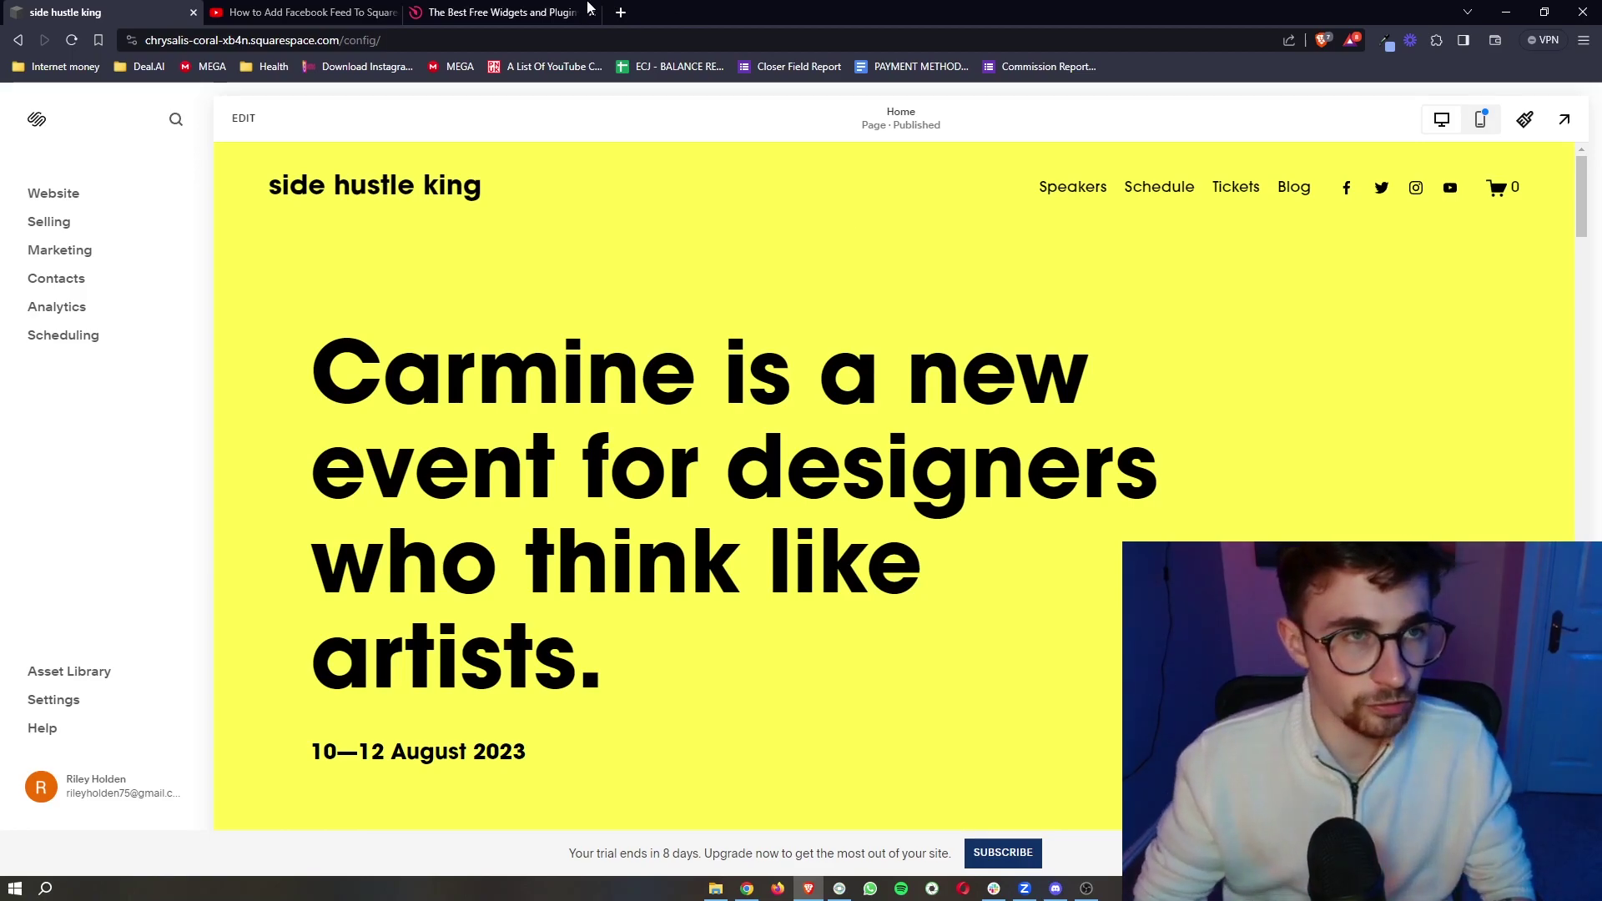
Step: Open the Elfsight sign-up link from the YouTube tutorial's description and view the widgets catalog
left_click(300, 12)
left_click_drag(81, 619, 484, 614)
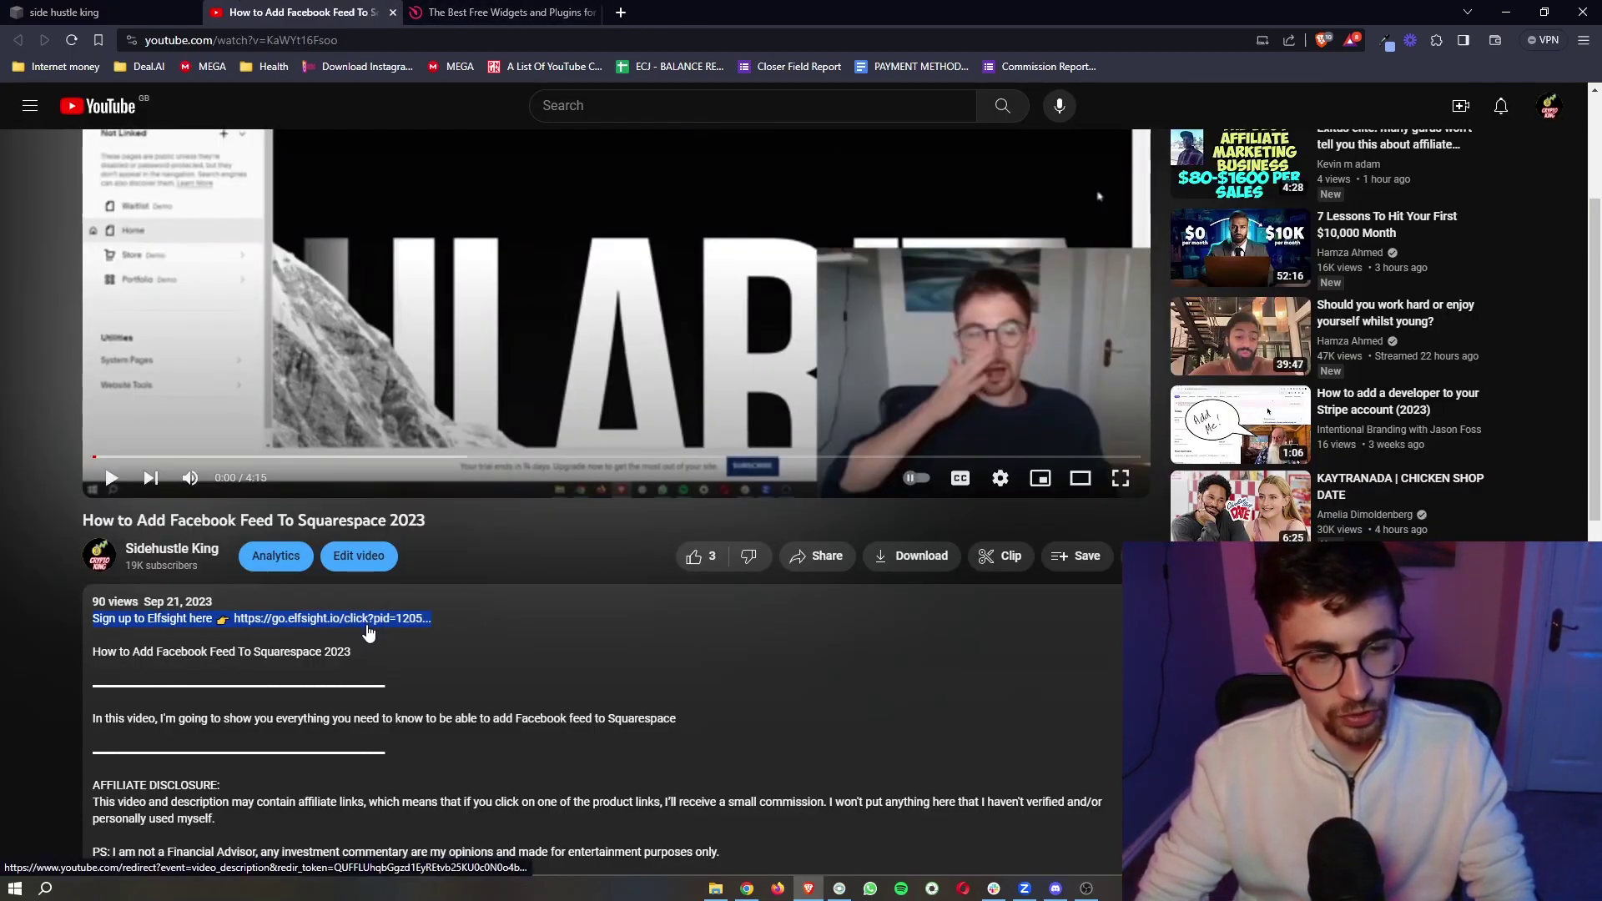
left_click(378, 648)
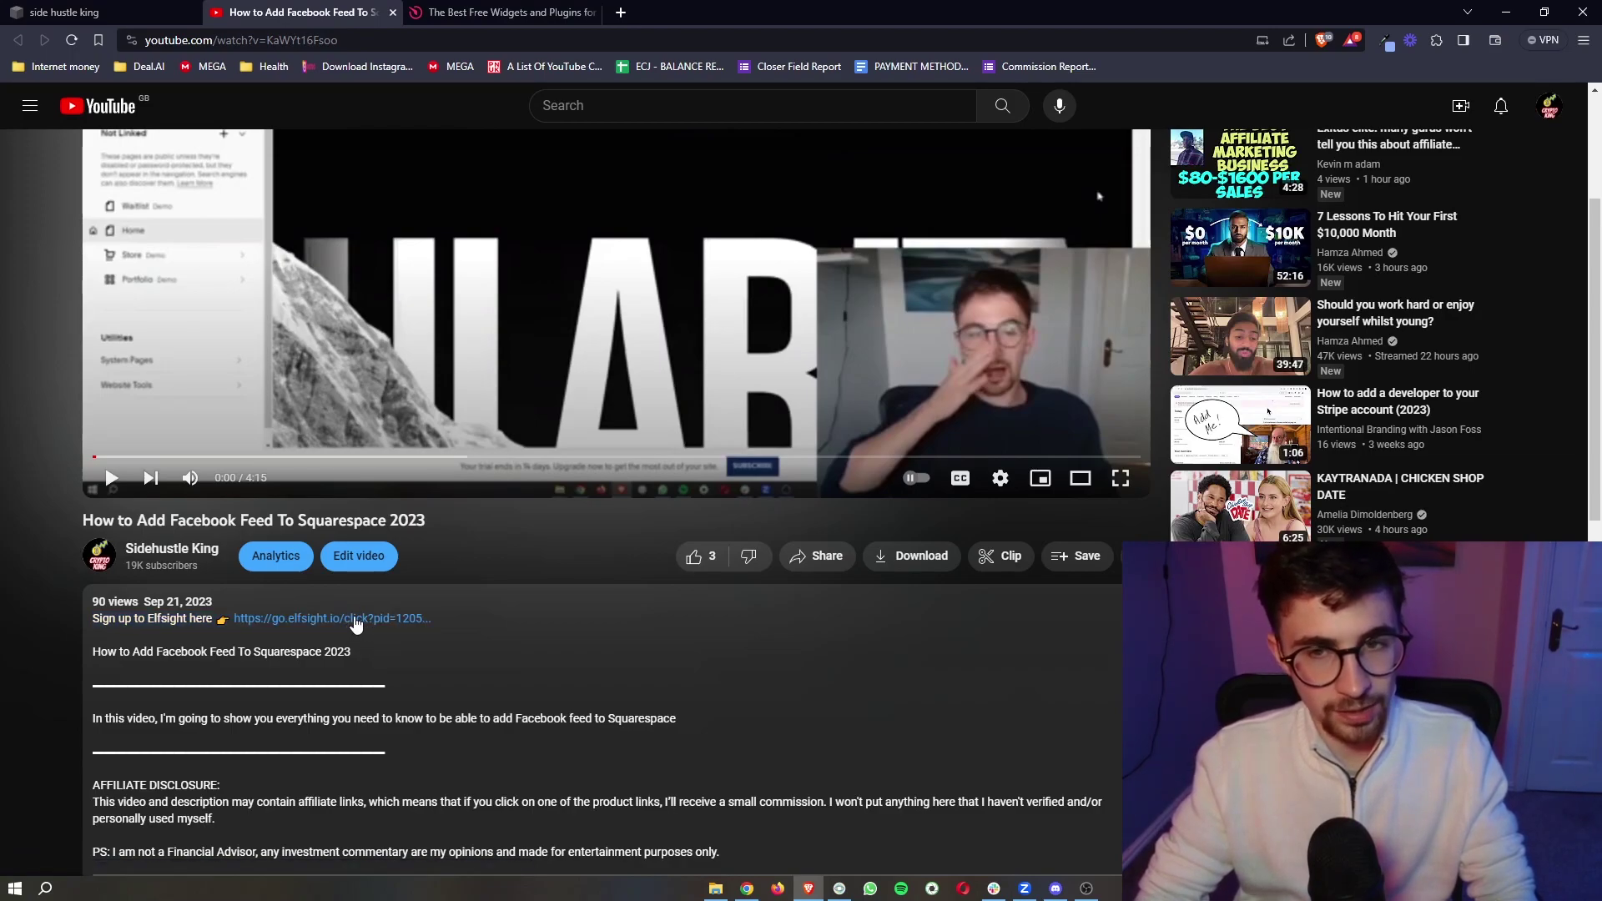
left_click(484, 10)
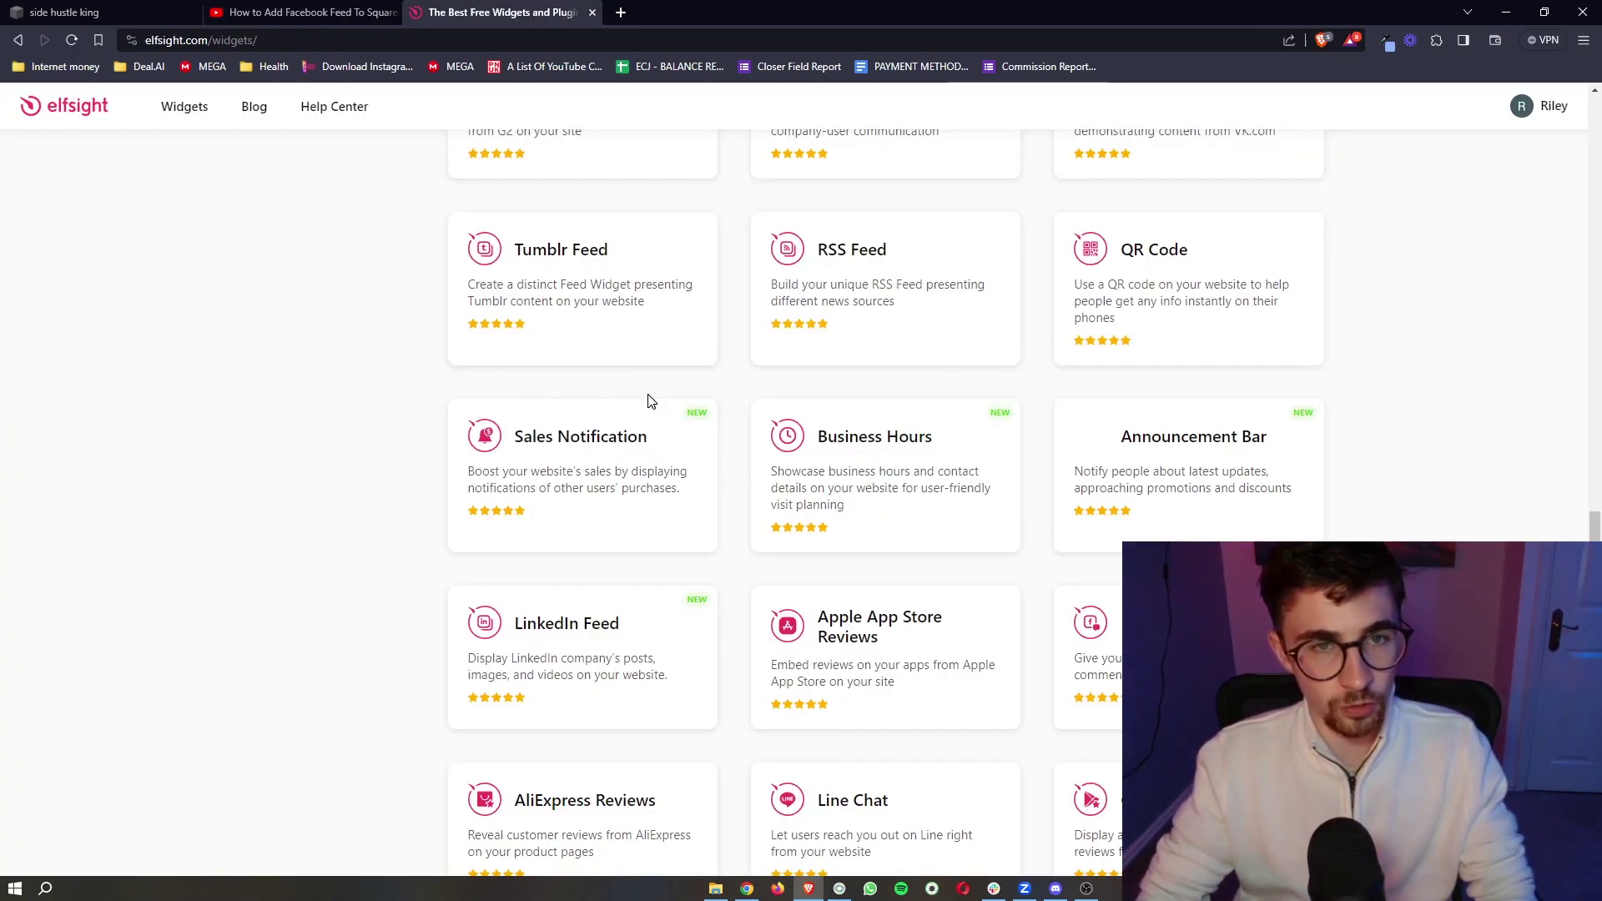
Step: Go to the Elfsight homepage via its logo, briefly checking the Squarespace tab
left_click(82, 113)
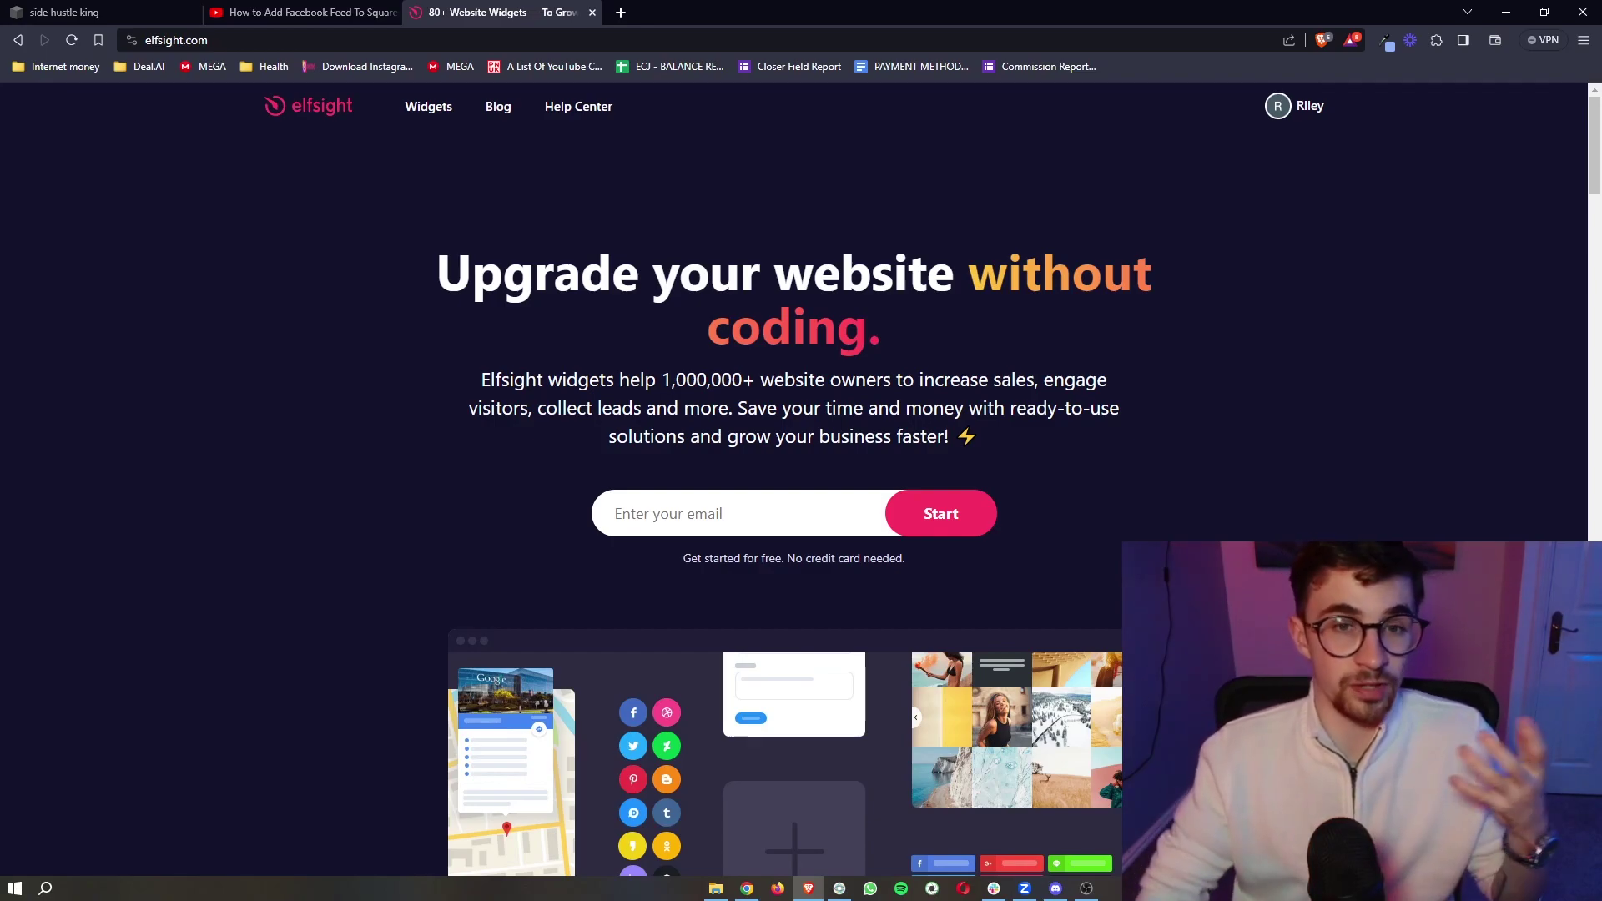
left_click(109, 12)
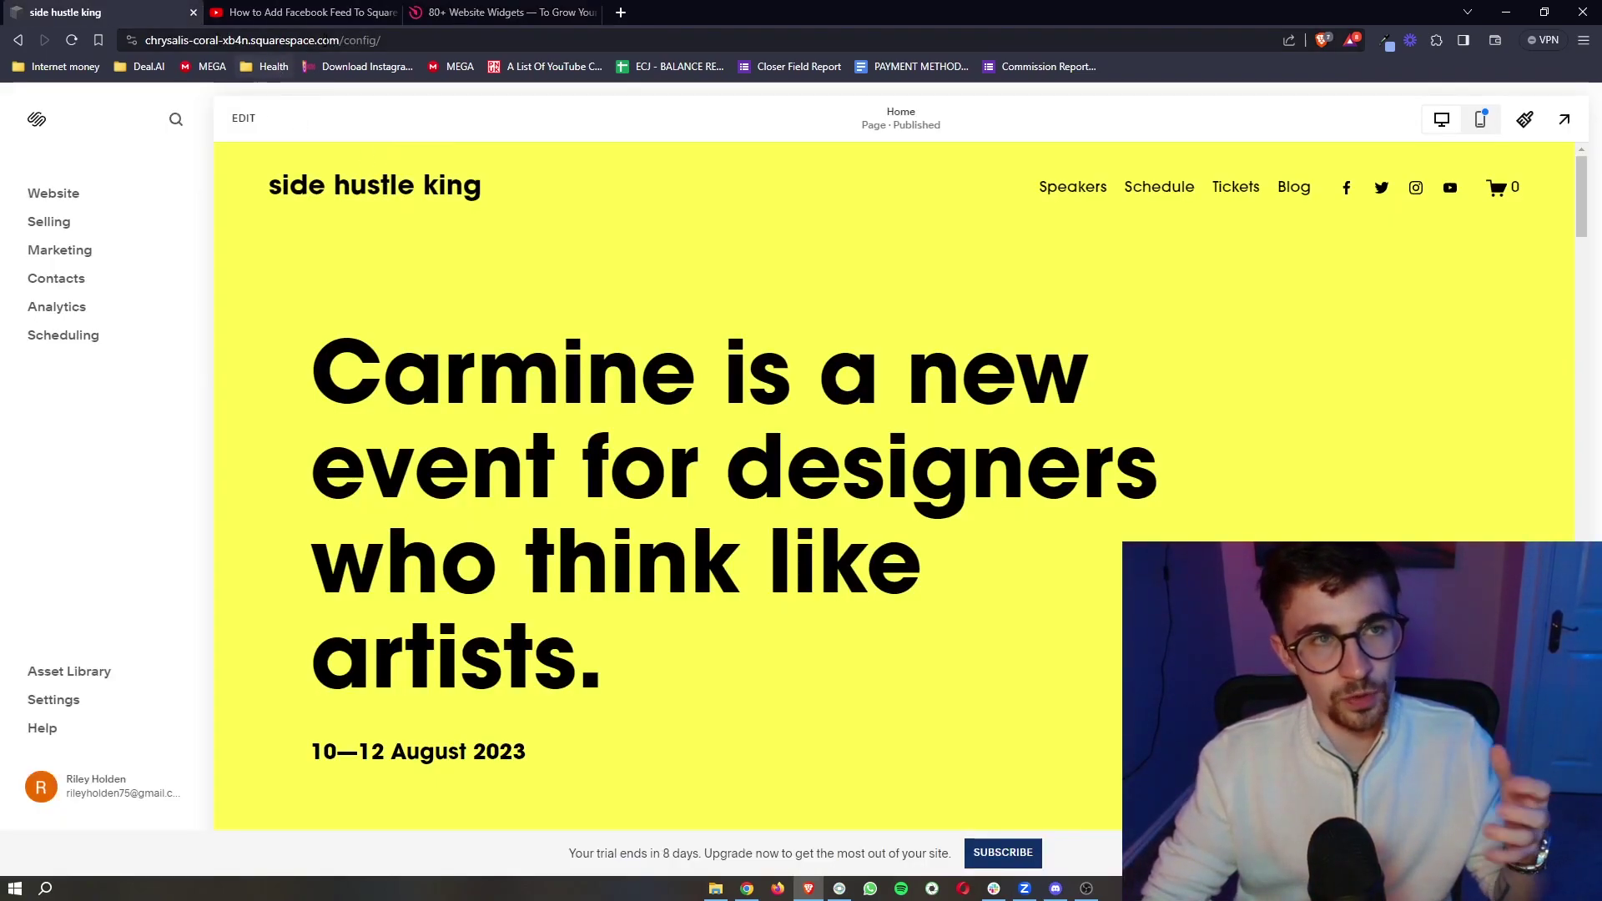
mouse_move(501, 12)
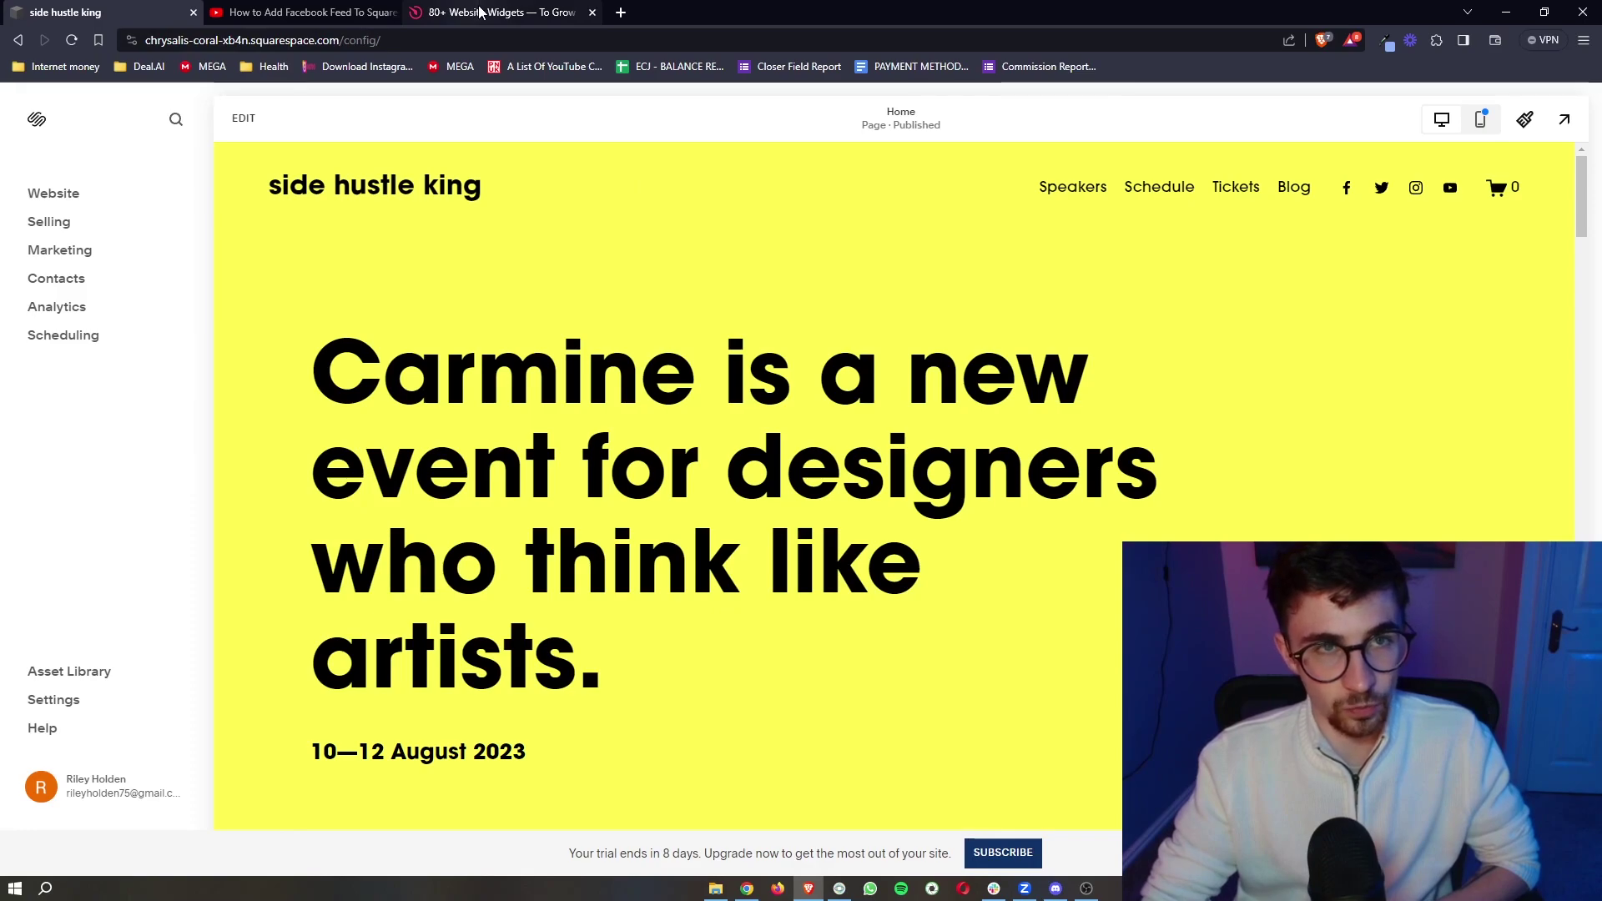
left_click(481, 10)
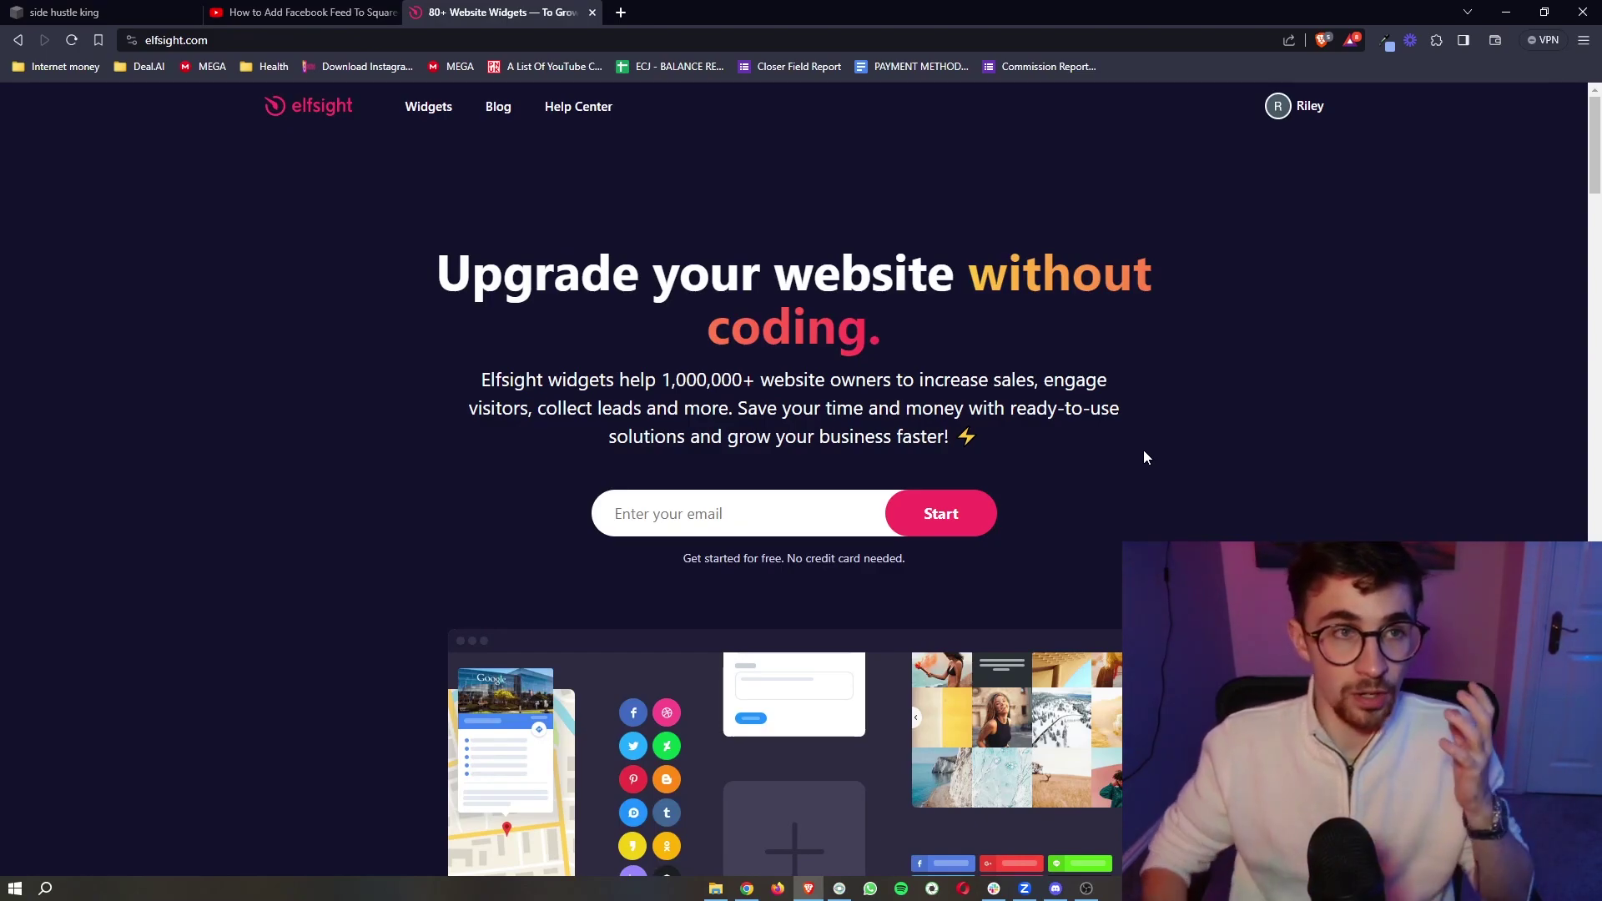
Step: Review the free sign-up note and click into the email sign-up field
scroll(1113, 549, "up", 2)
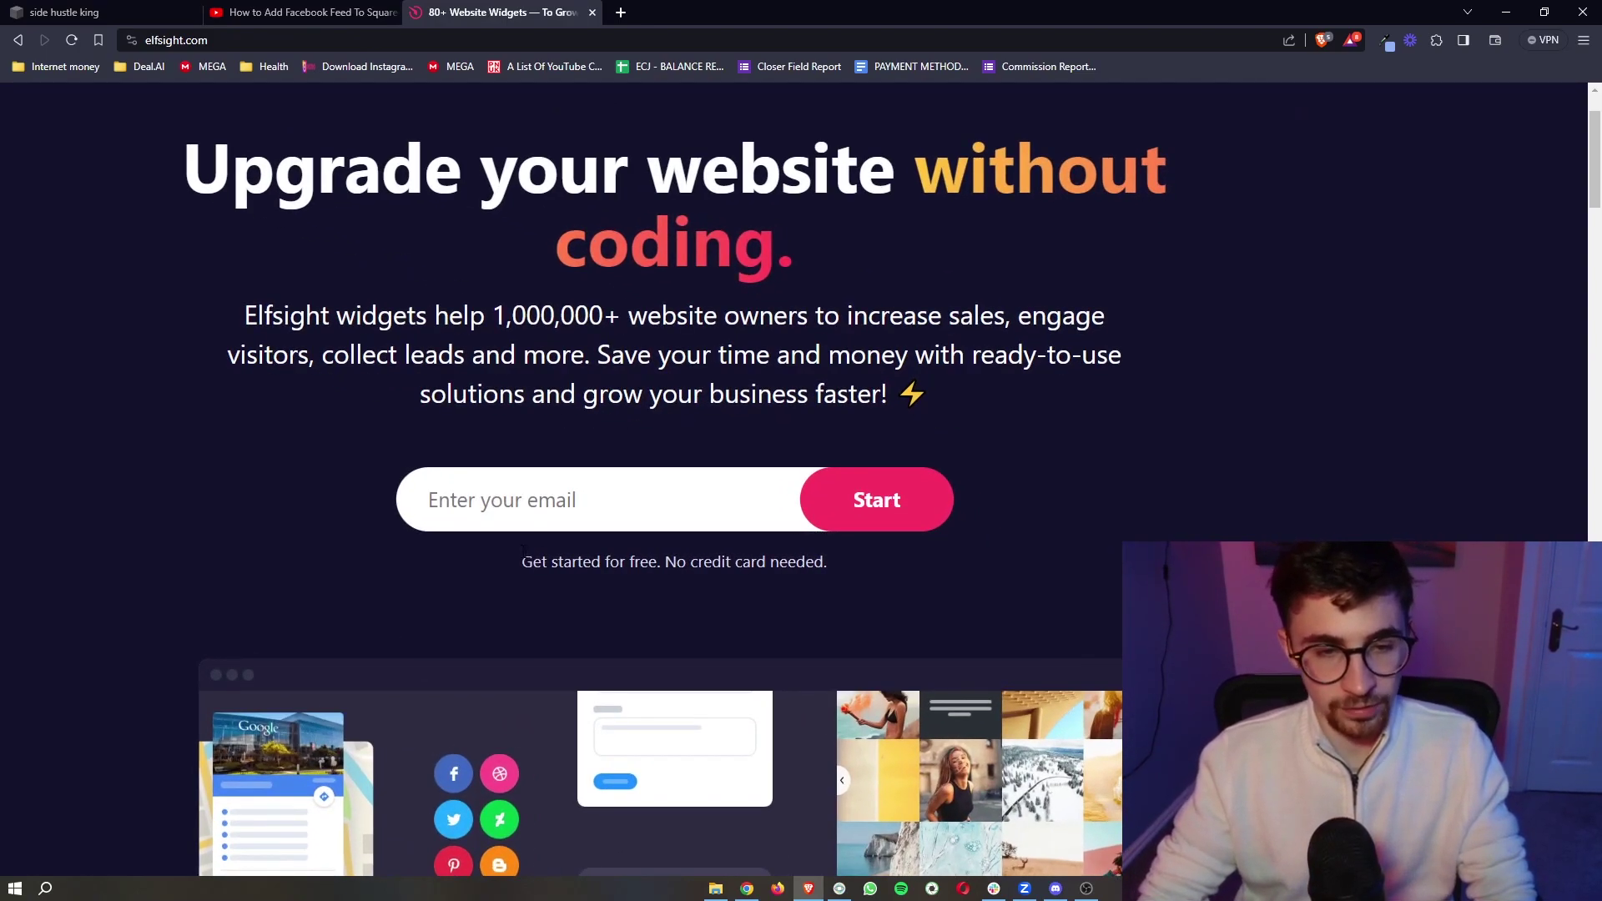
left_click_drag(519, 563, 854, 602)
scroll(918, 587, "down", 1)
scroll(1044, 602, "down", 1)
left_click(669, 516)
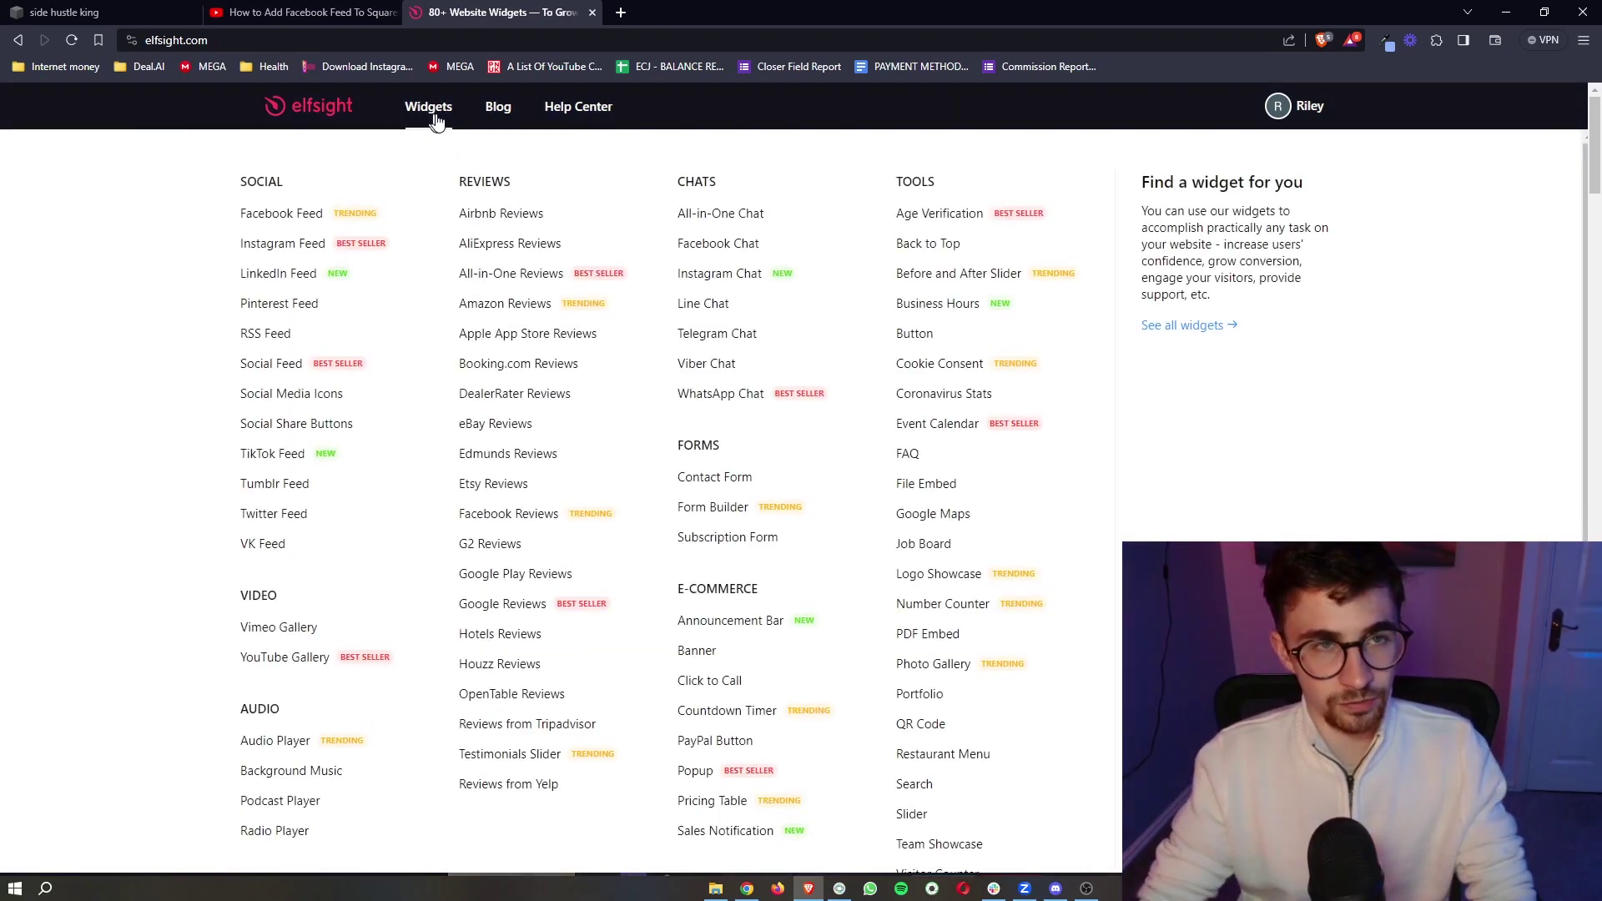
Step: Open the full Elfsight widgets catalog and scroll through the available widgets
left_click(435, 123)
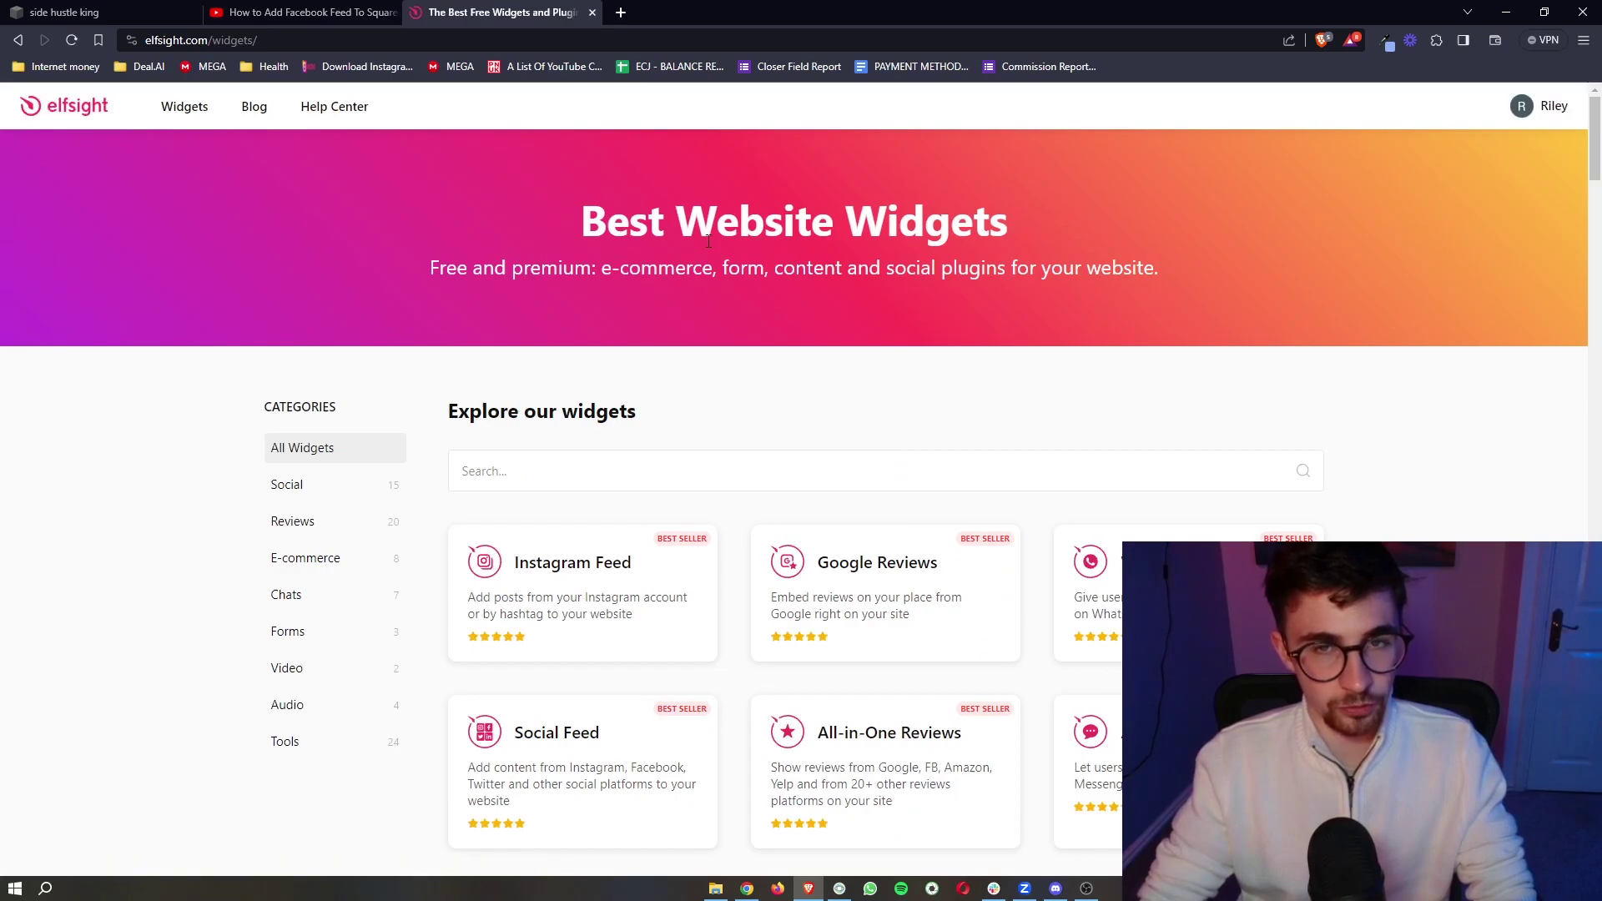
left_click_drag(570, 219, 1063, 223)
left_click(1062, 224)
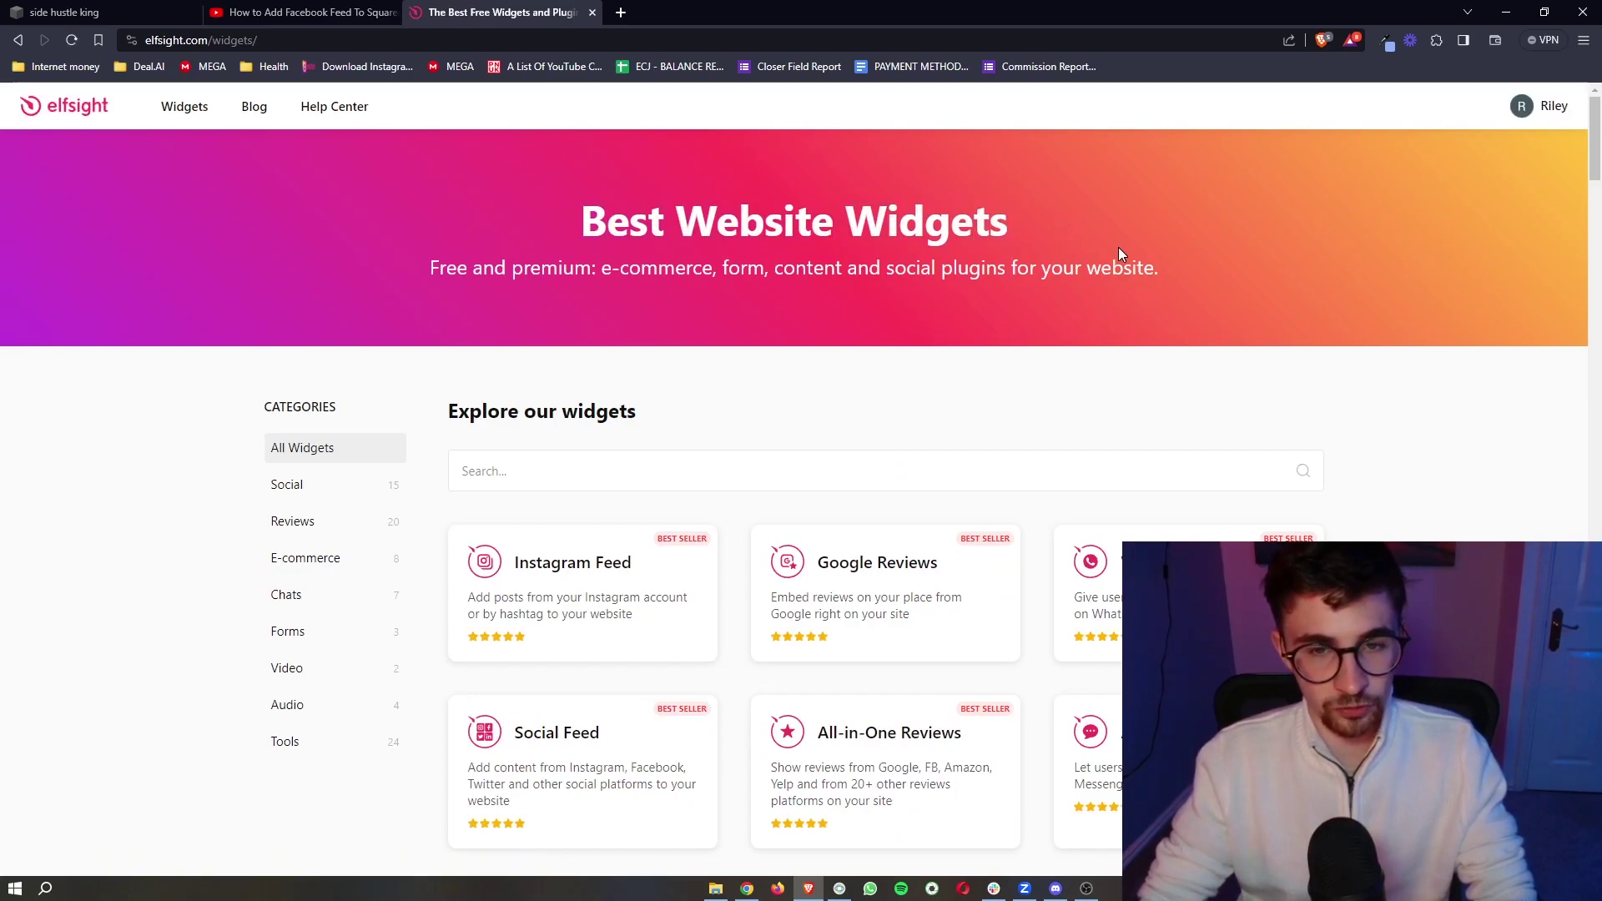
scroll(1118, 247, "down", 5)
scroll(1283, 444, "down", 5)
scroll(1282, 444, "down", 5)
scroll(1282, 443, "down", 6)
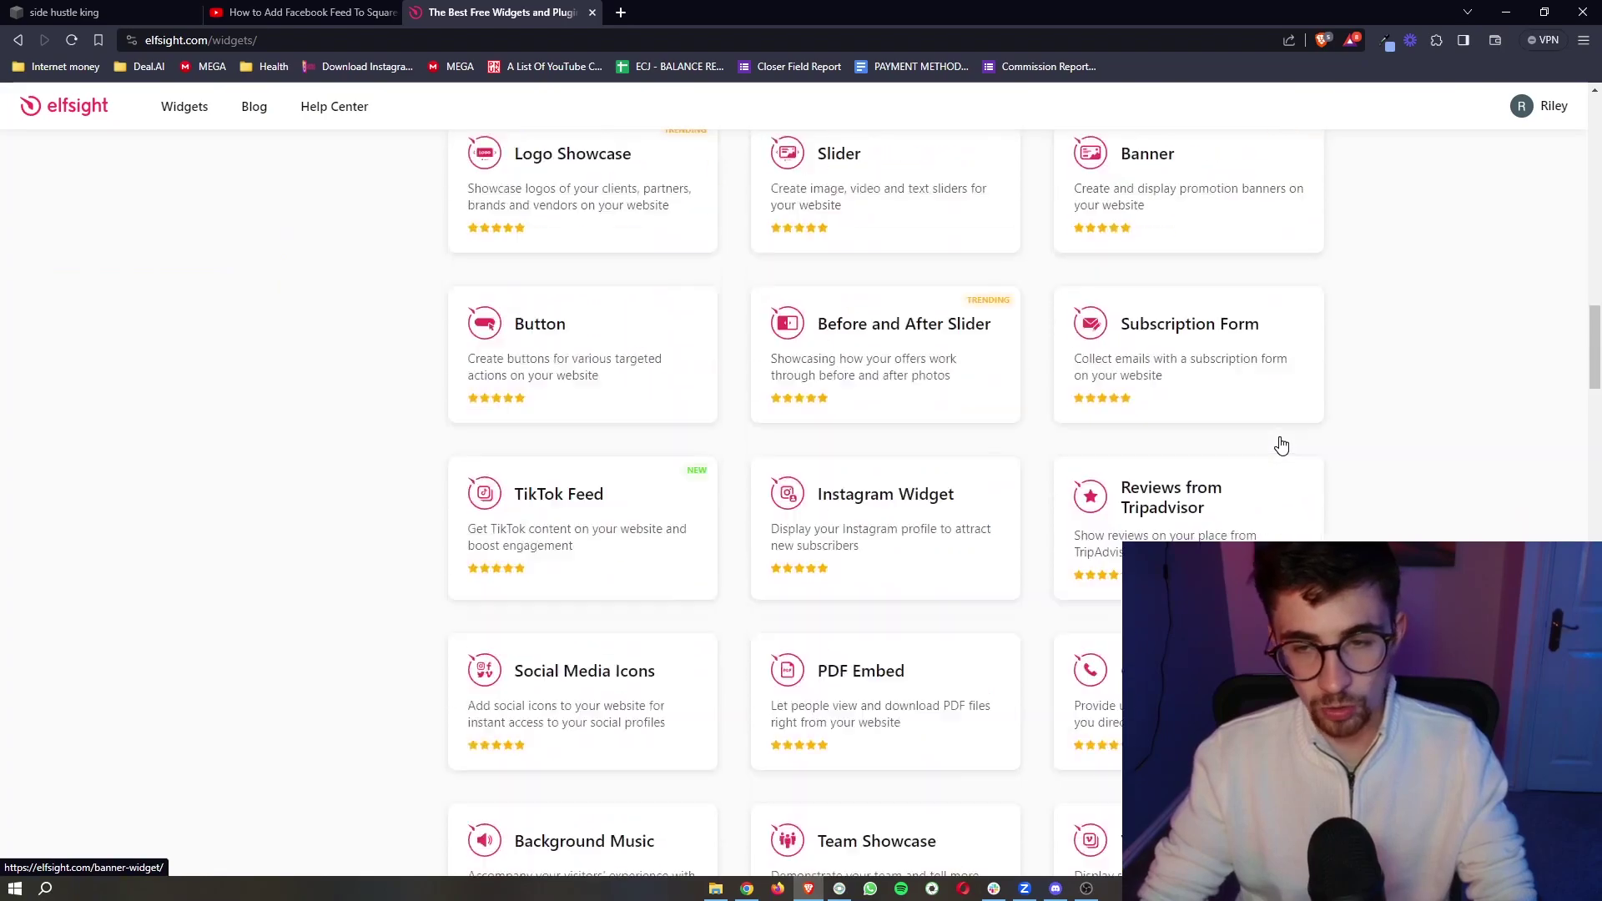
scroll(1282, 444, "down", 5)
scroll(1283, 444, "down", 4)
scroll(1282, 444, "up", 9)
scroll(1282, 444, "up", 10)
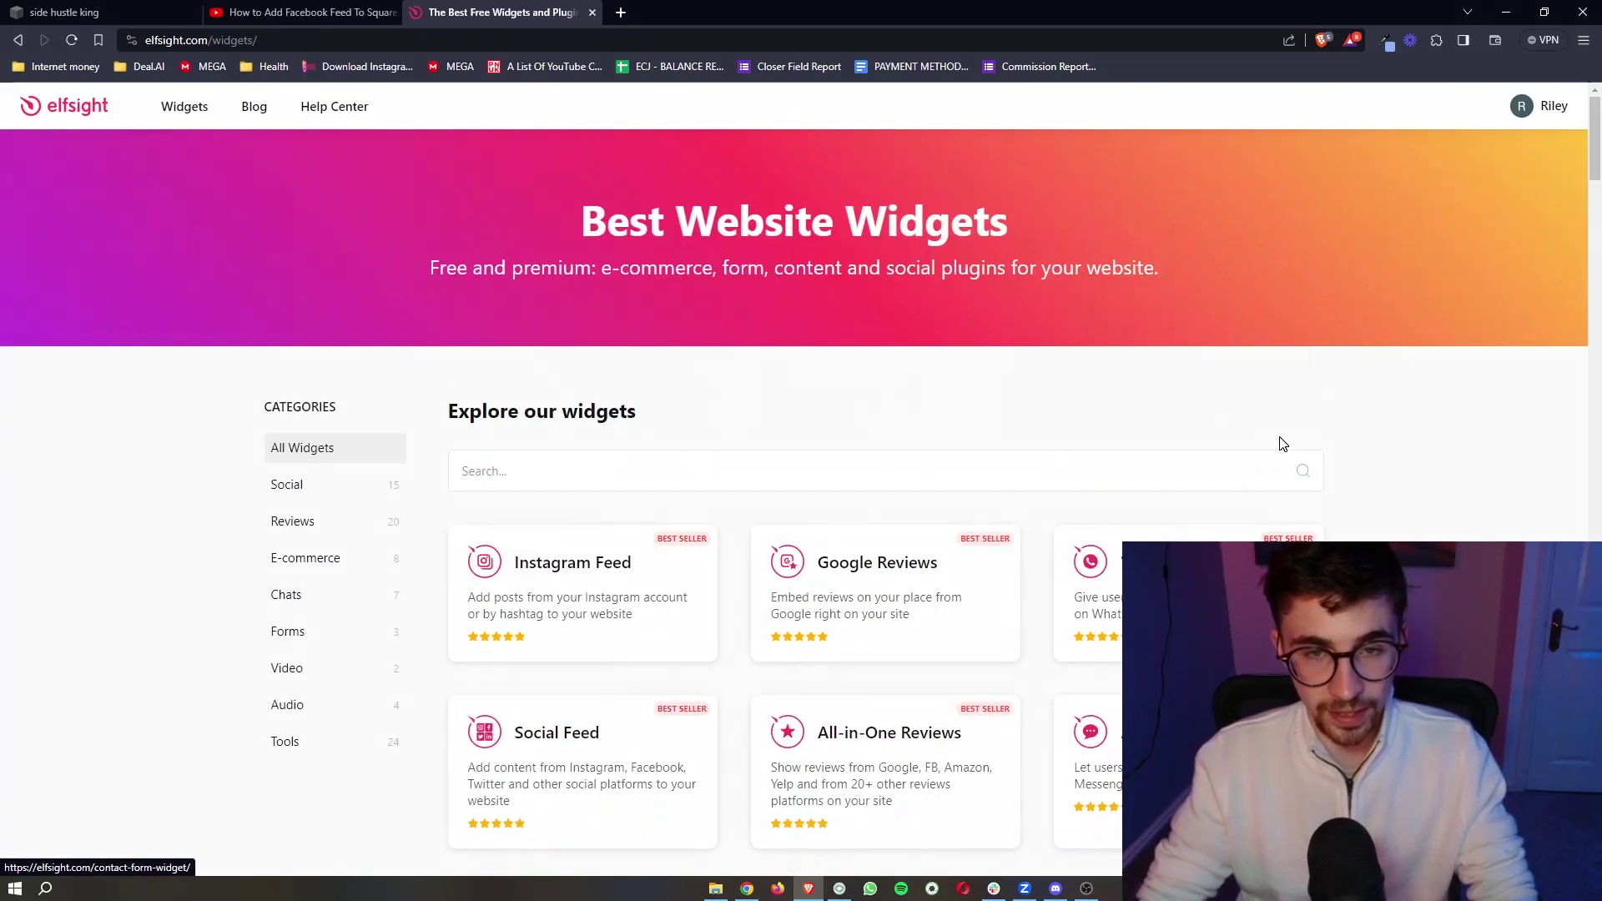
scroll(881, 426, "down", 1)
Step: Search the catalog for 'qr' and open the QR Code widget
left_click(727, 364)
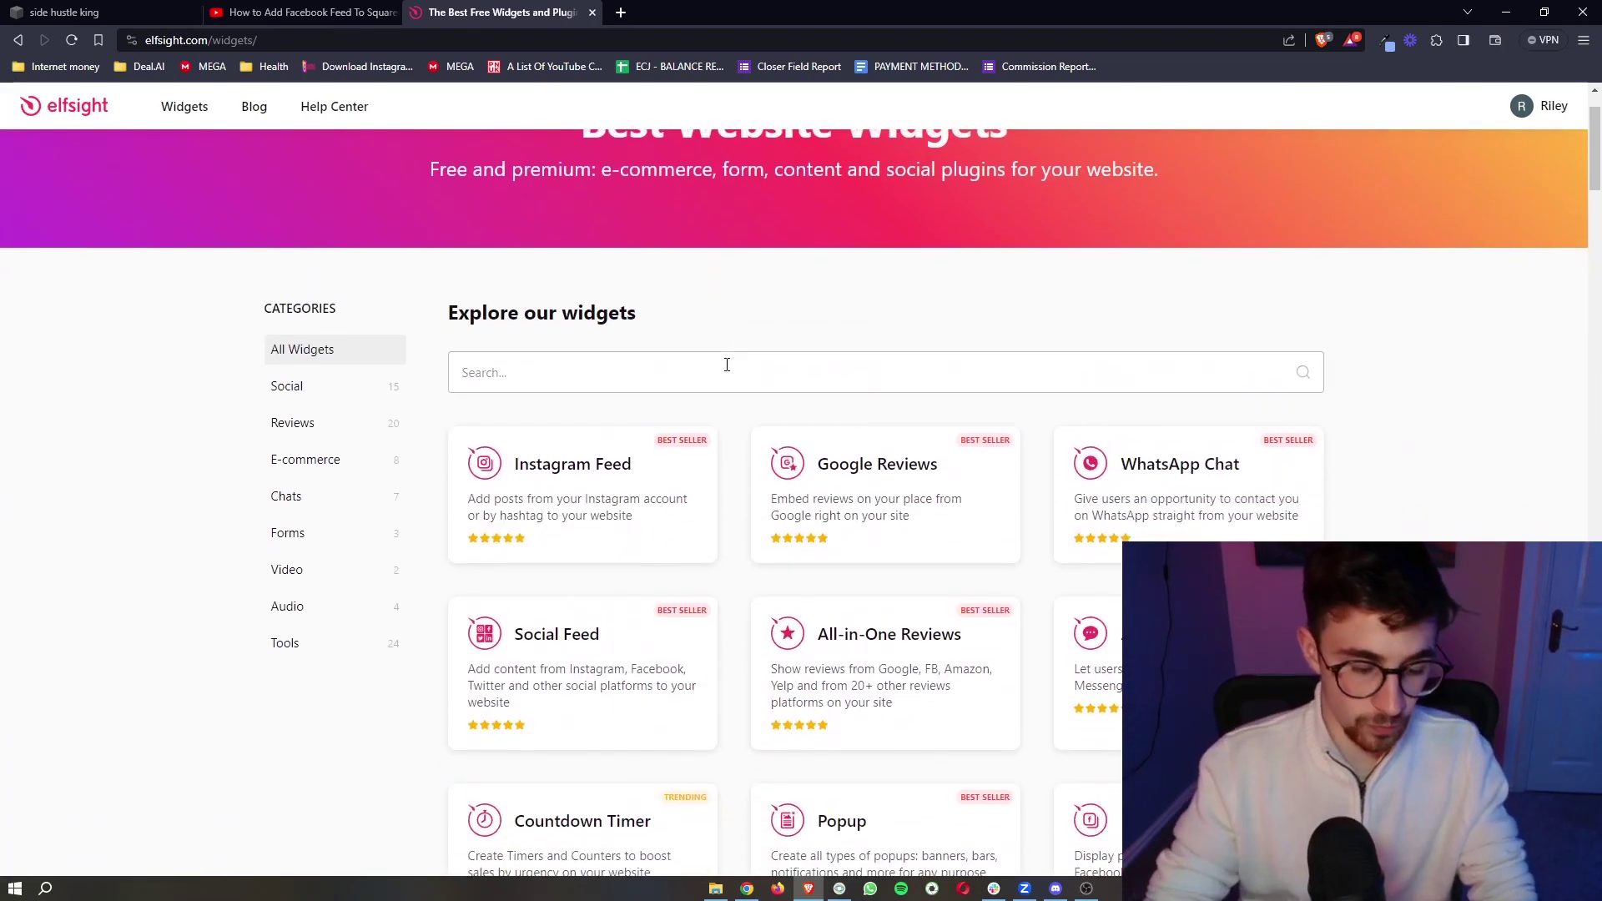
type("qr")
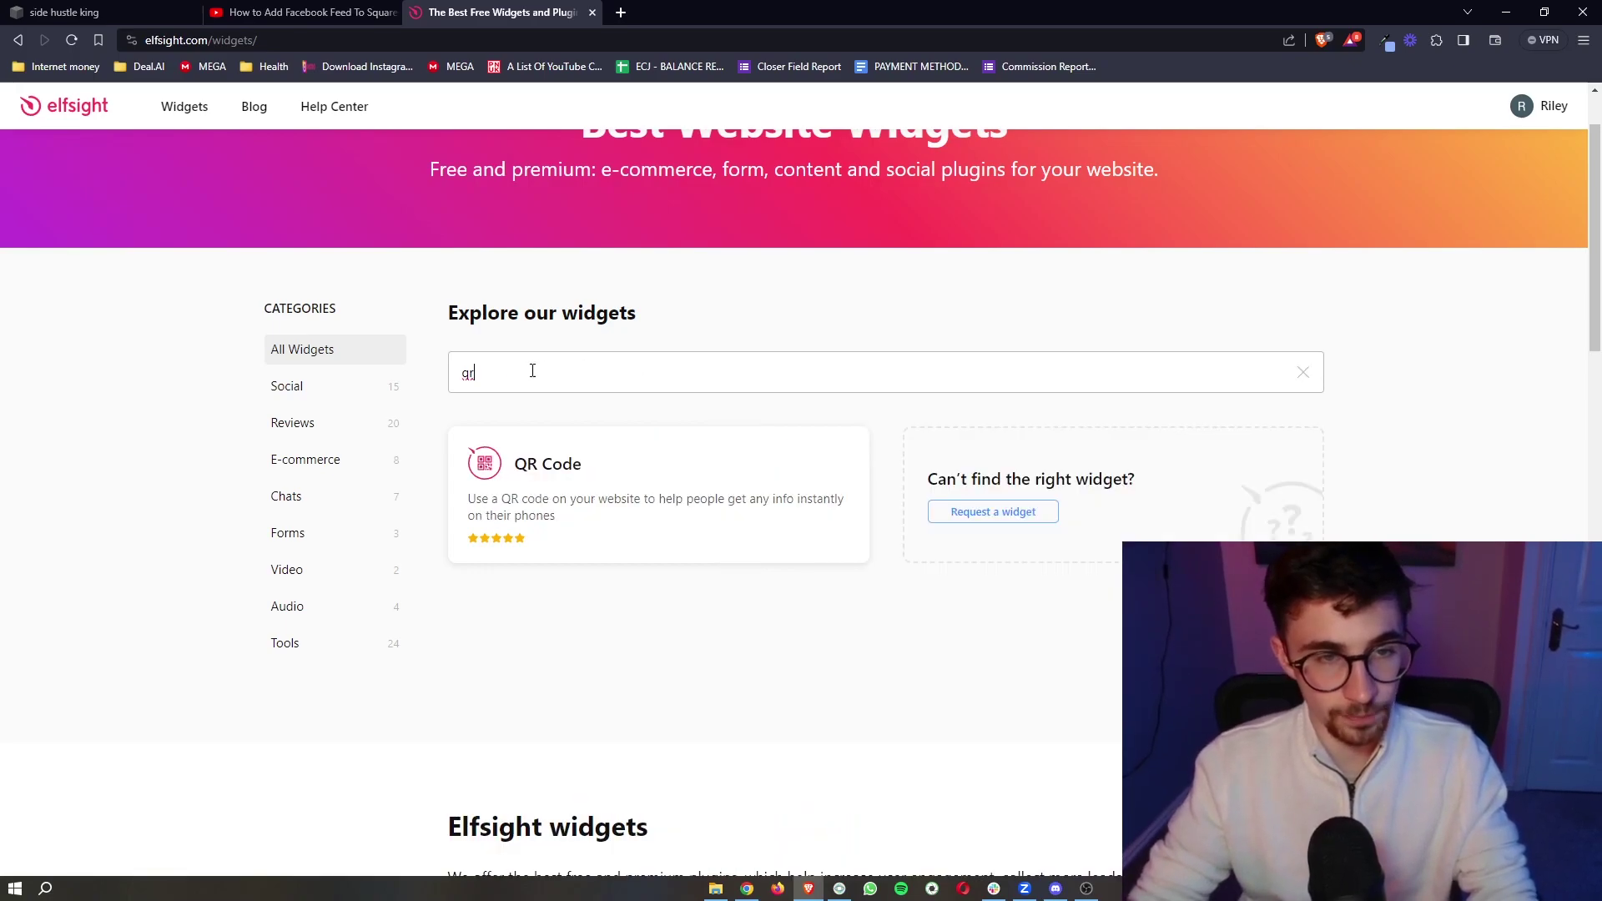
left_click(692, 321)
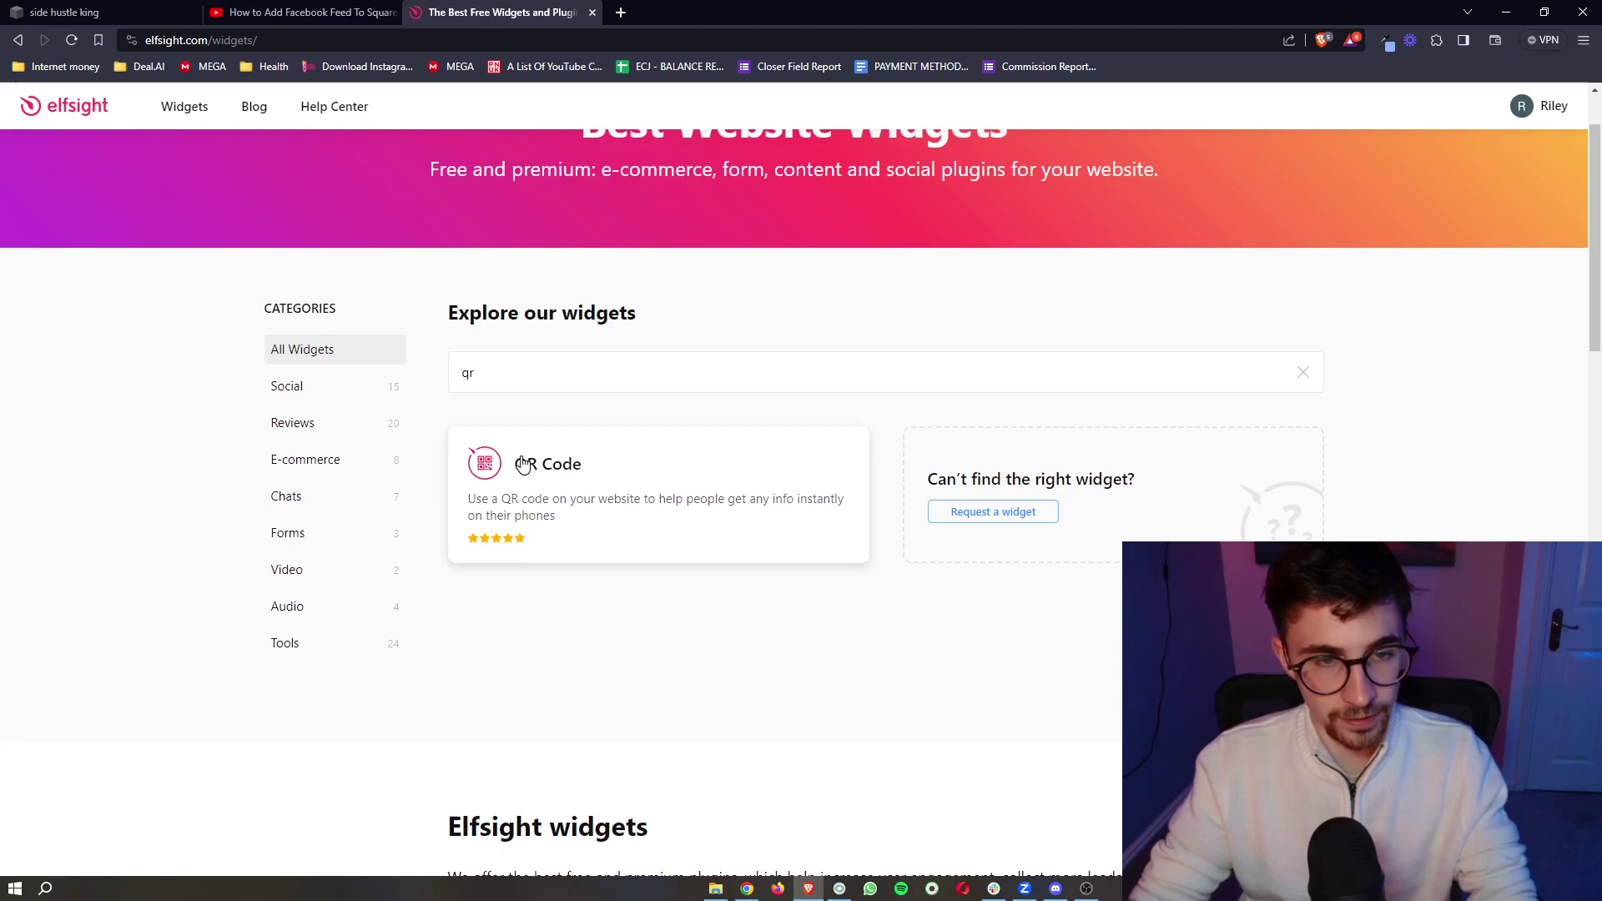
left_click(594, 475)
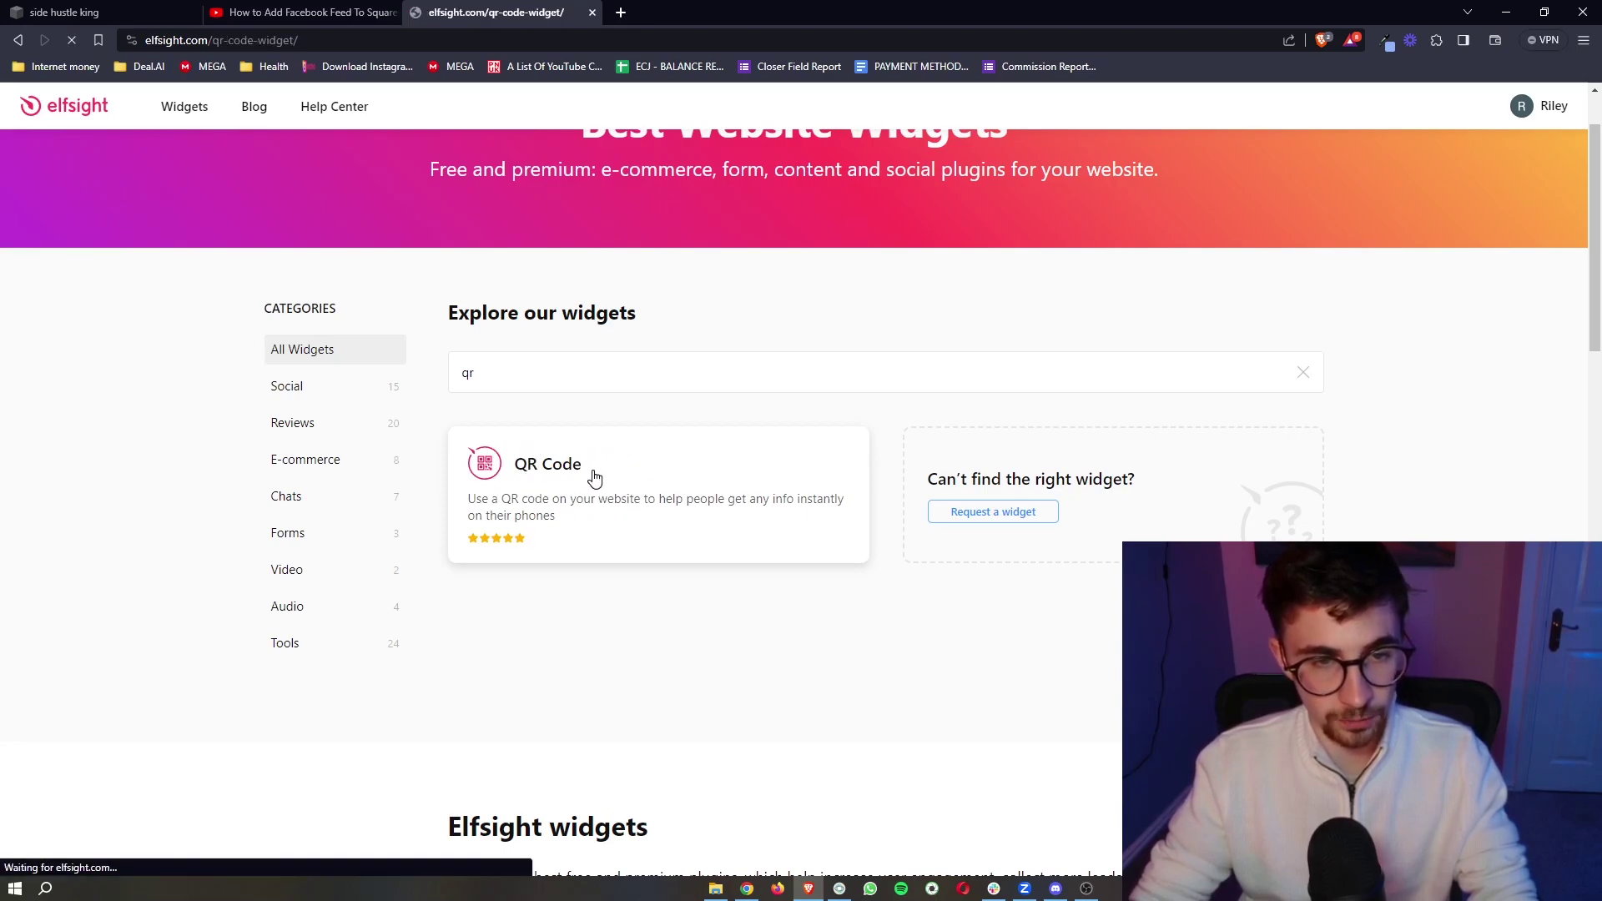
Step: Preview the Get Directions to Location and Write us in WhatsApp templates
scroll(960, 363, "down", 4)
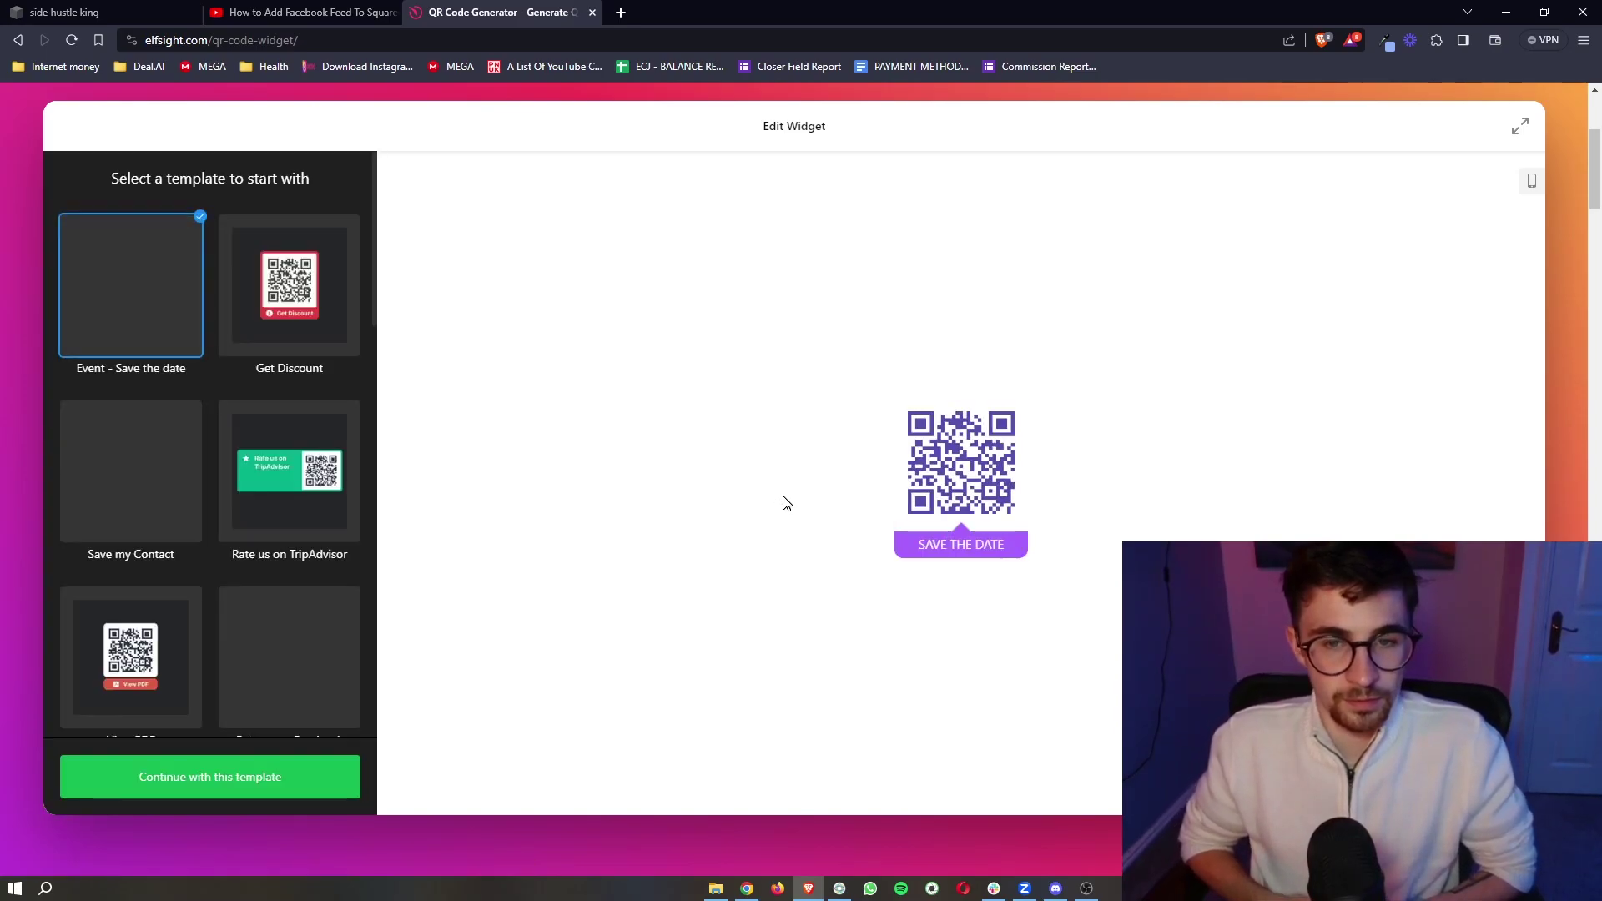
scroll(288, 401, "down", 4)
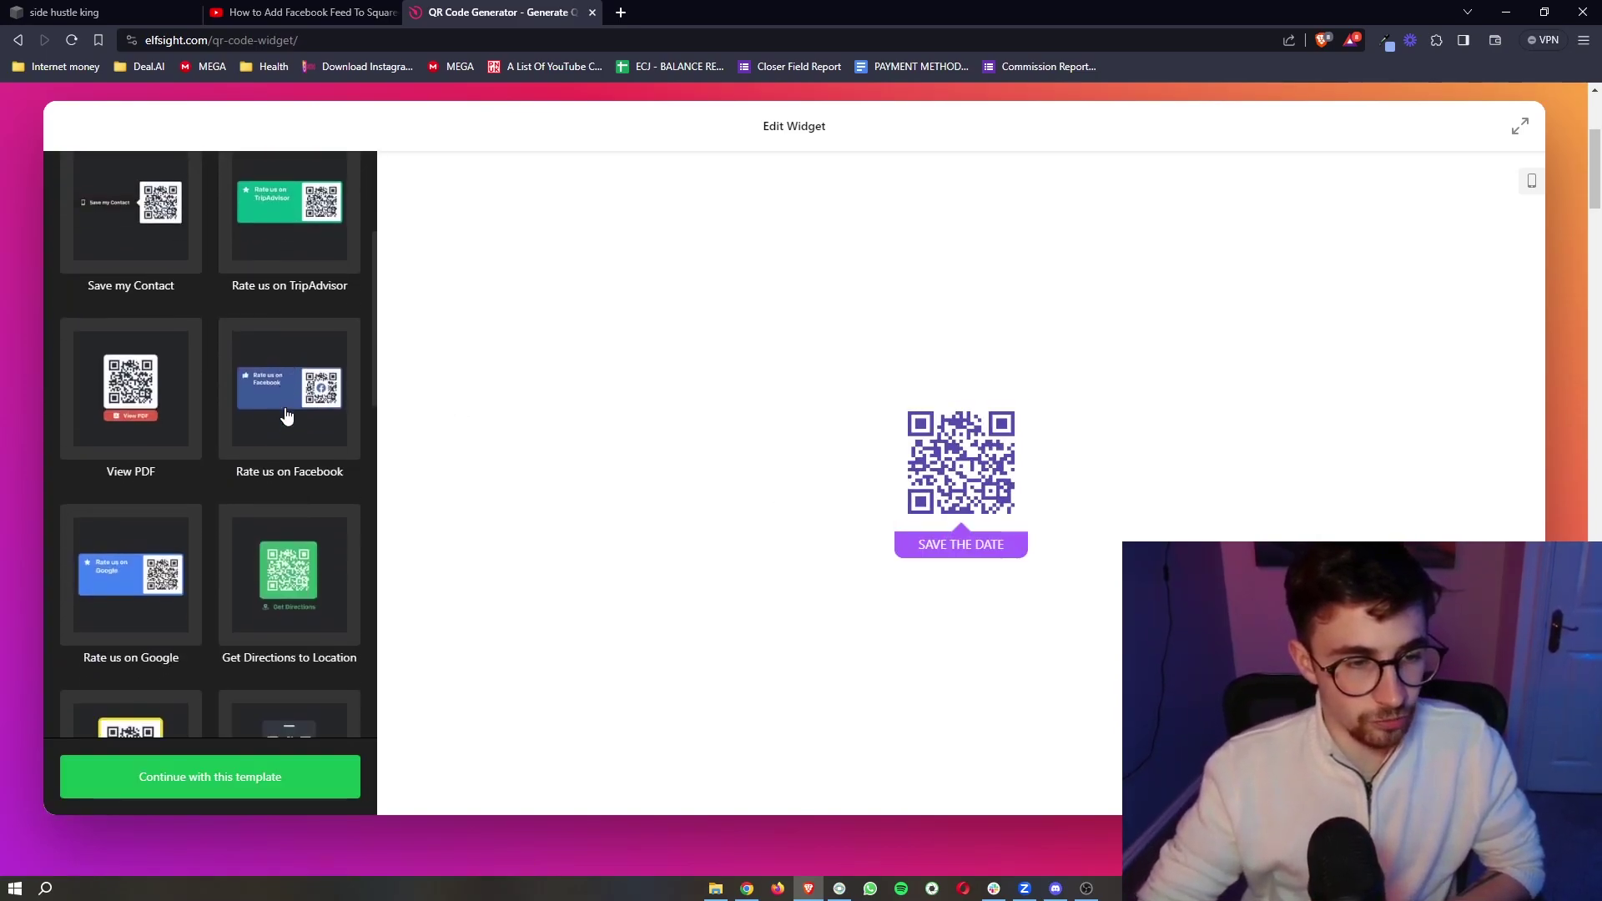
scroll(286, 417, "down", 2)
scroll(280, 501, "down", 1)
scroll(270, 503, "up", 4)
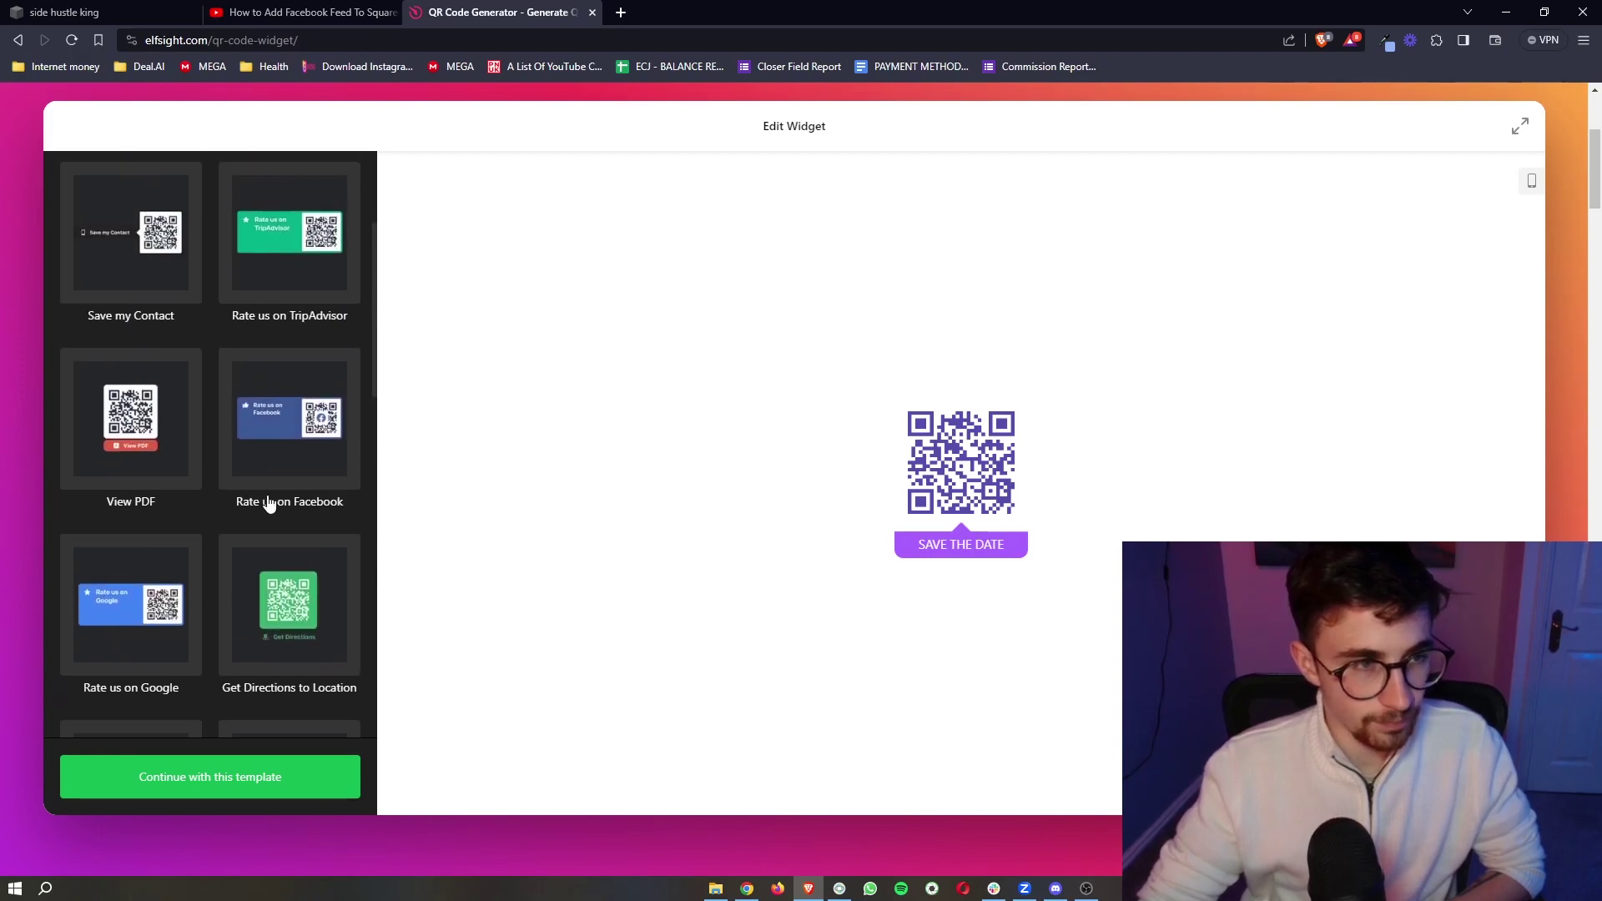
scroll(275, 518, "up", 1)
scroll(277, 498, "down", 4)
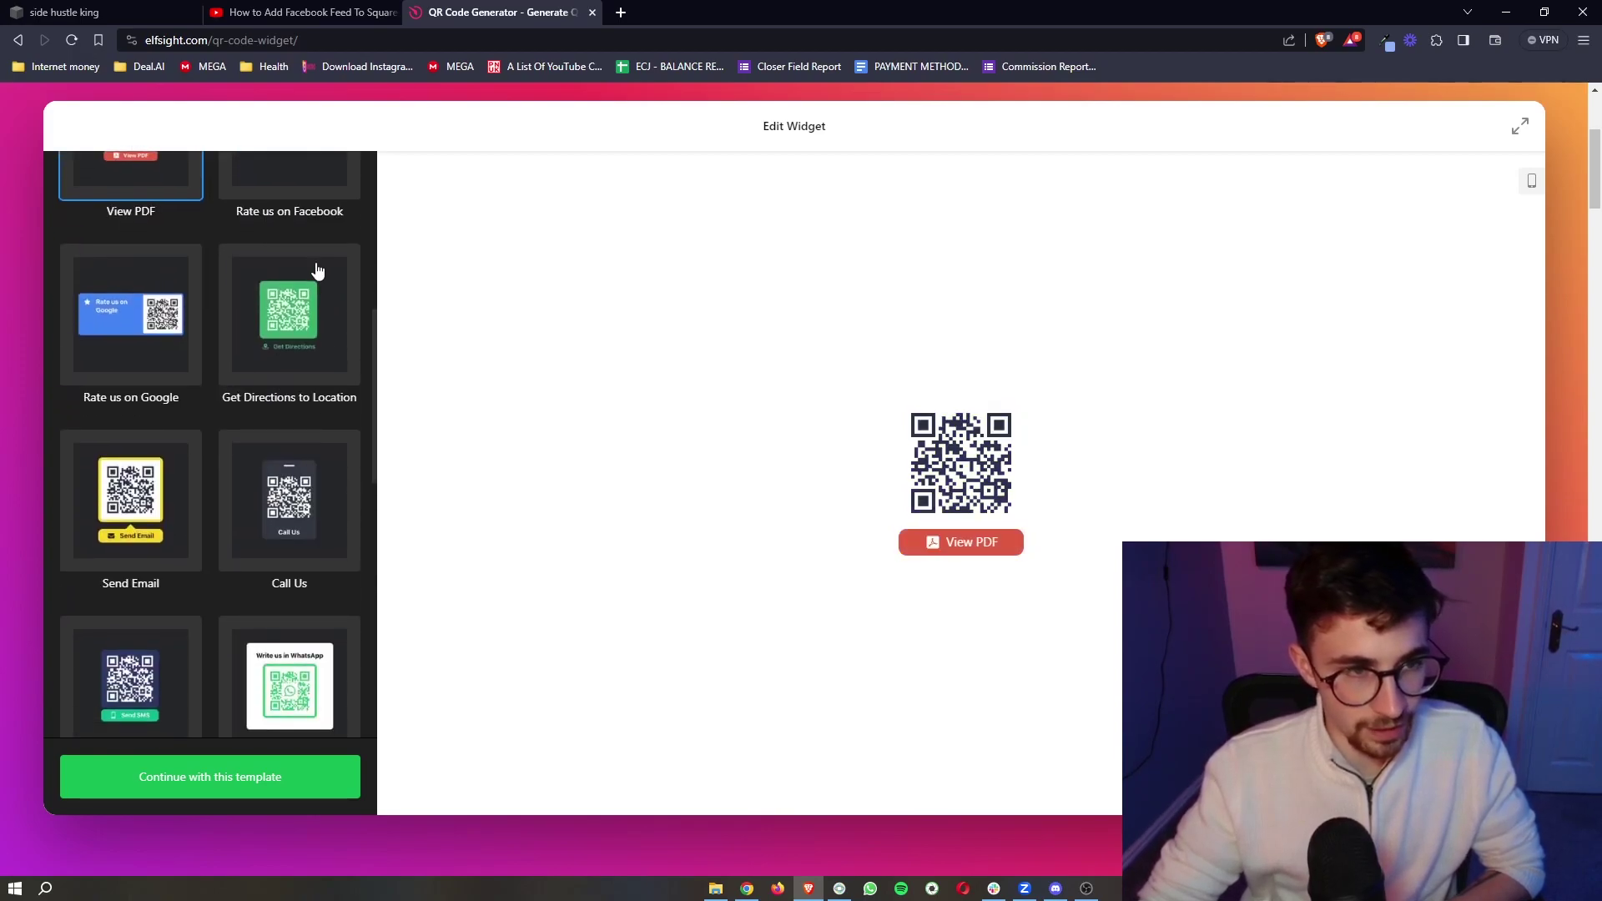
left_click(358, 358)
scroll(251, 500, "down", 2)
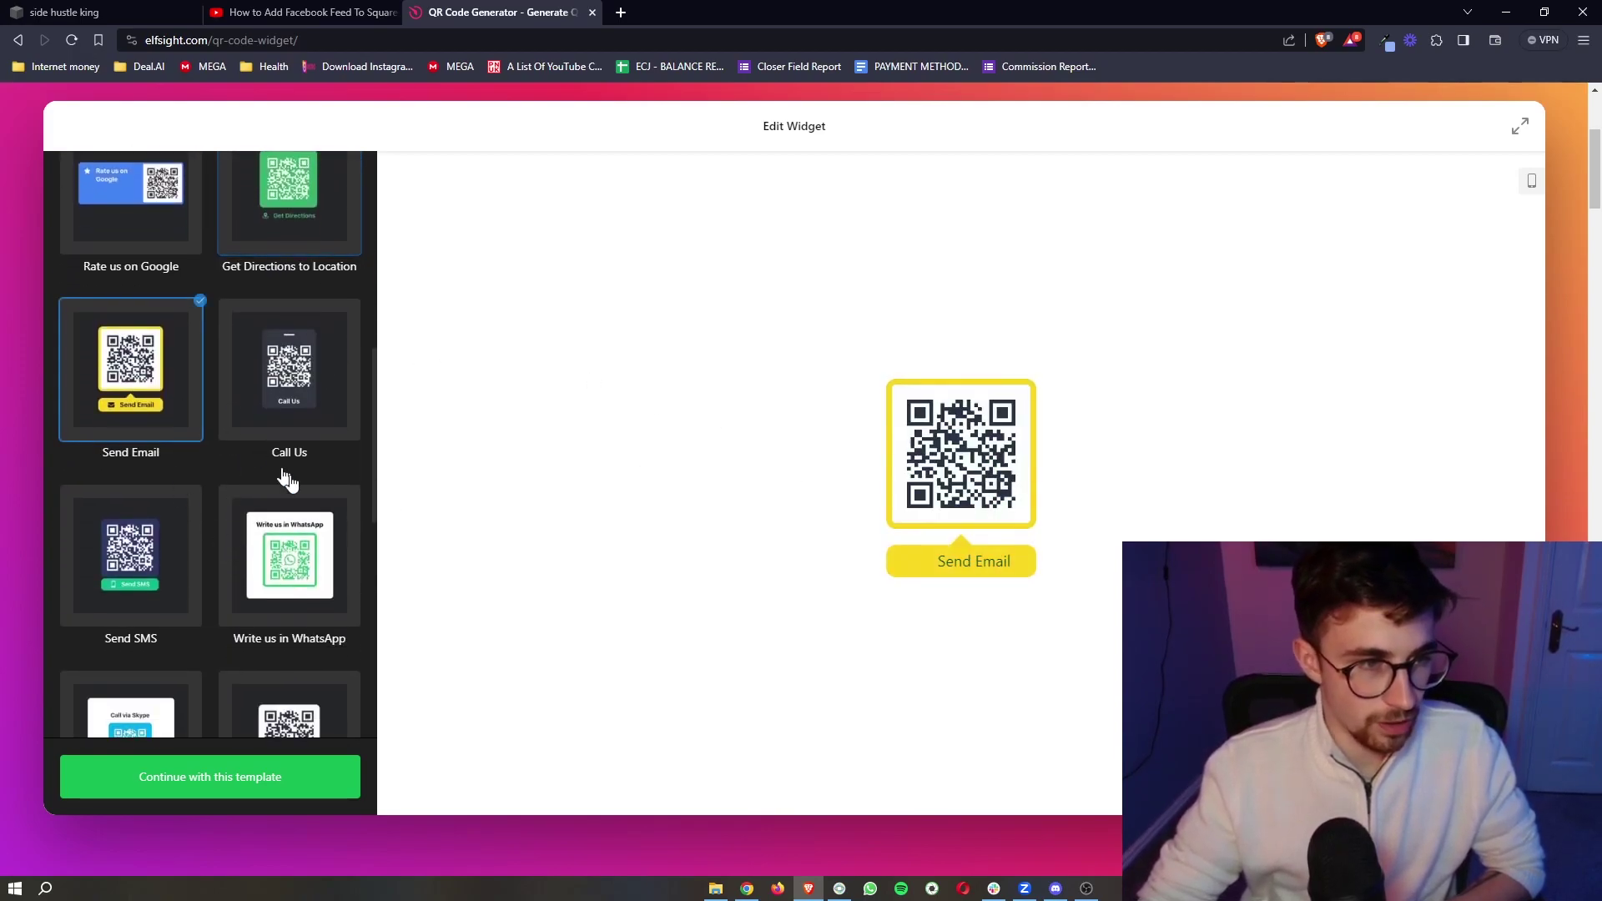
left_click(334, 501)
Step: Browse further templates and preview the Join our Wi-Fi template
scroll(239, 564, "down", 2)
scroll(239, 564, "down", 2)
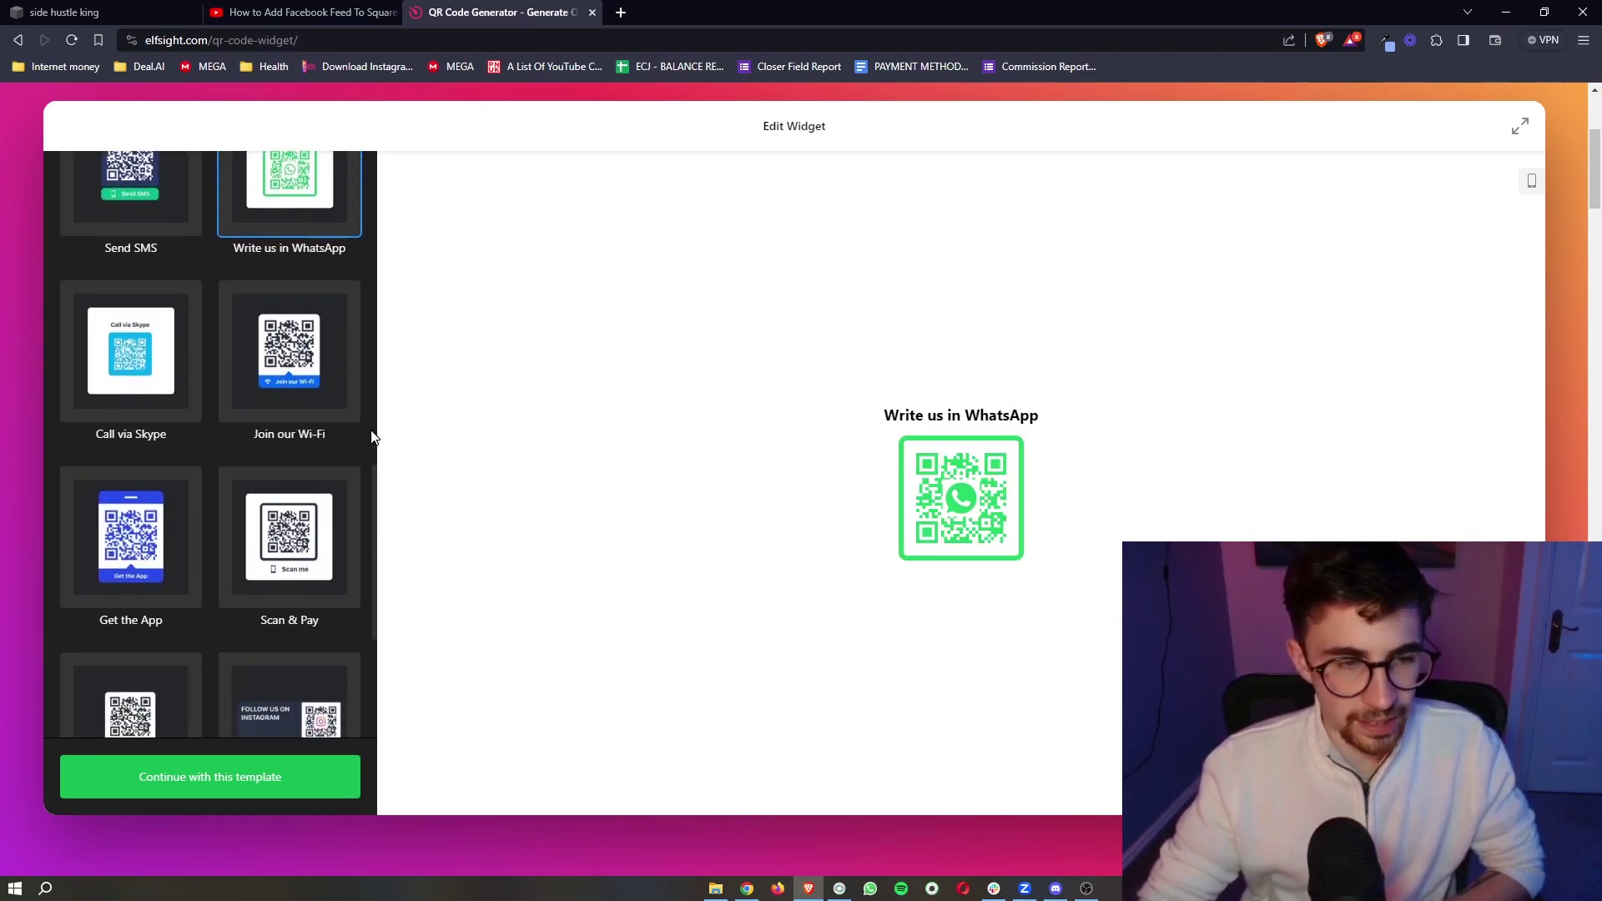
scroll(261, 455, "up", 6)
scroll(261, 460, "up", 5)
scroll(216, 362, "down", 1)
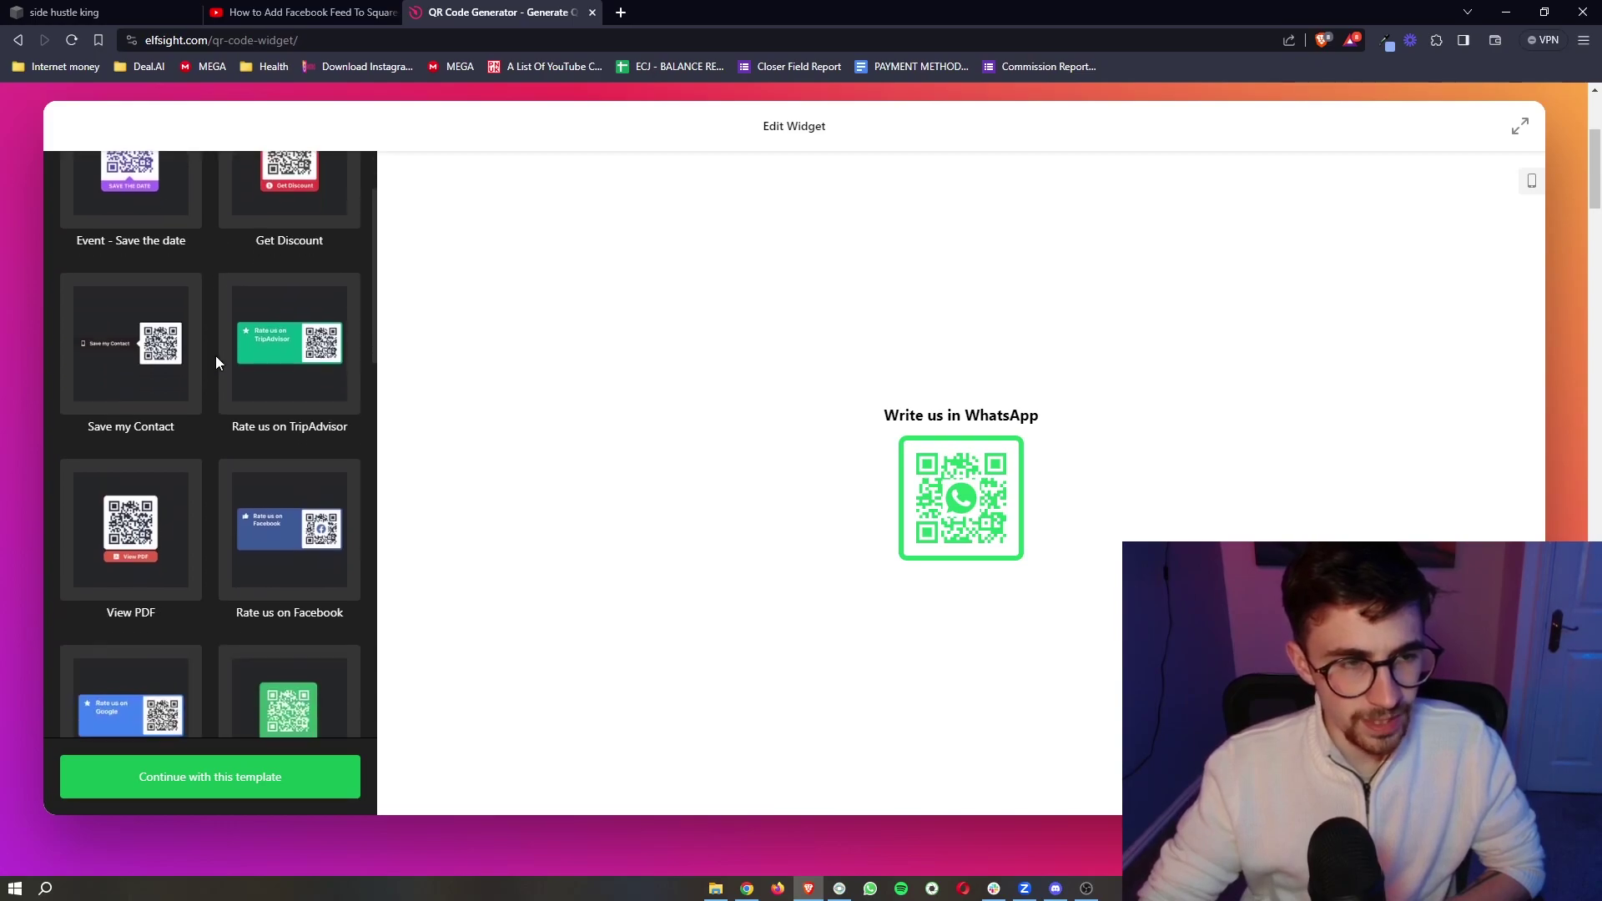
scroll(216, 361, "down", 2)
scroll(216, 361, "down", 6)
scroll(216, 361, "down", 2)
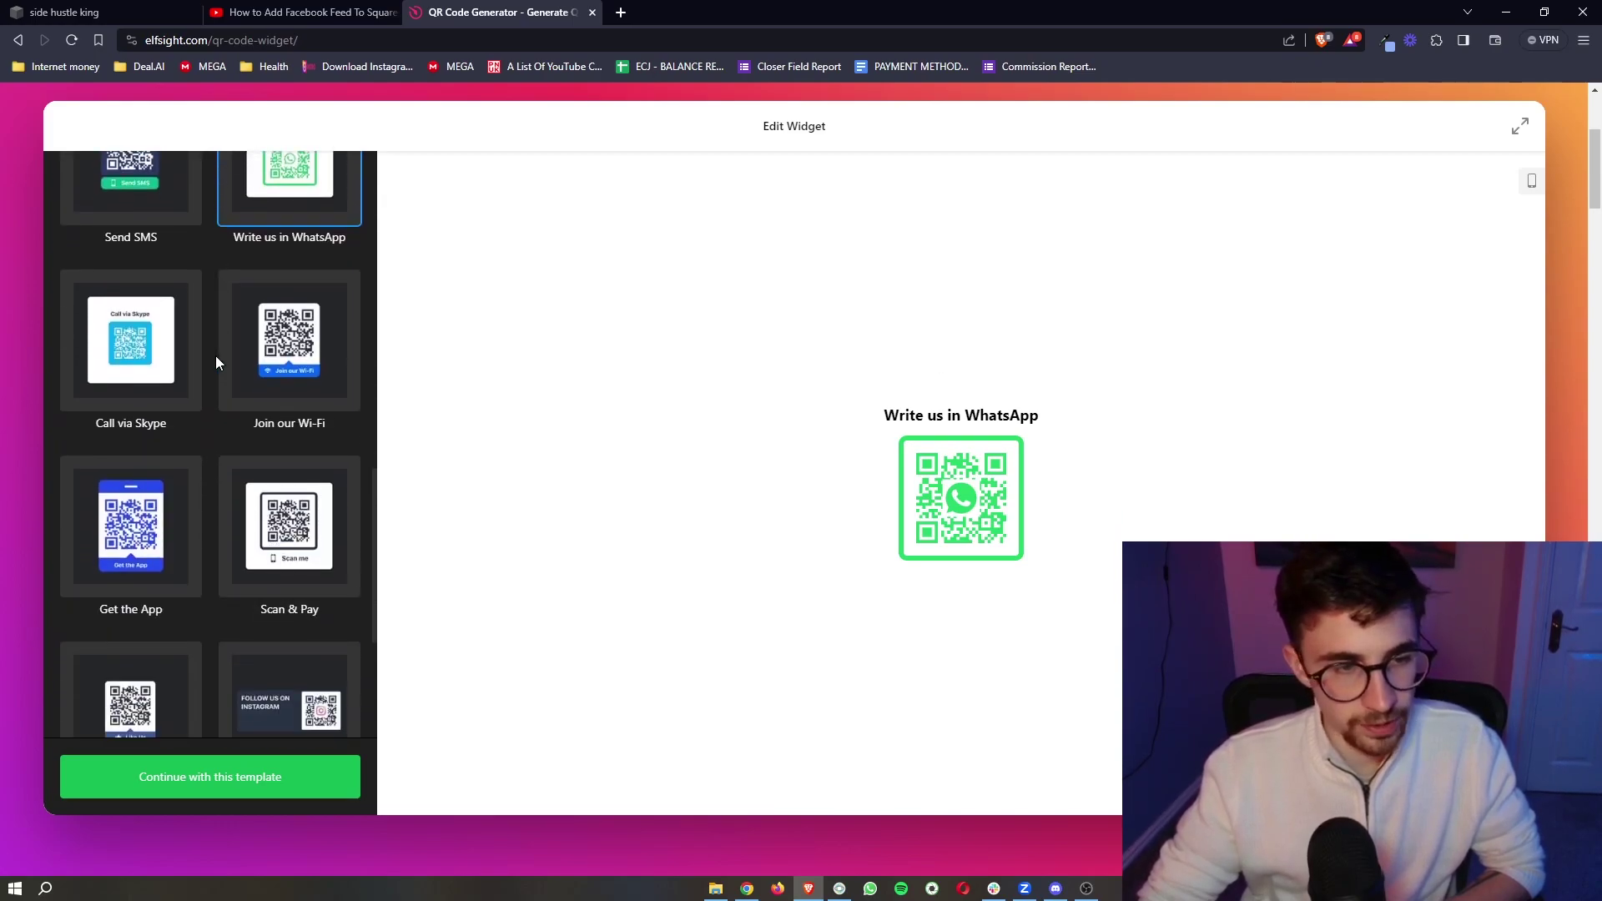
left_click(343, 361)
Step: Select the Follow on Instagram QR code template
scroll(272, 543, "down", 1)
scroll(274, 544, "down", 3)
scroll(275, 550, "up", 2)
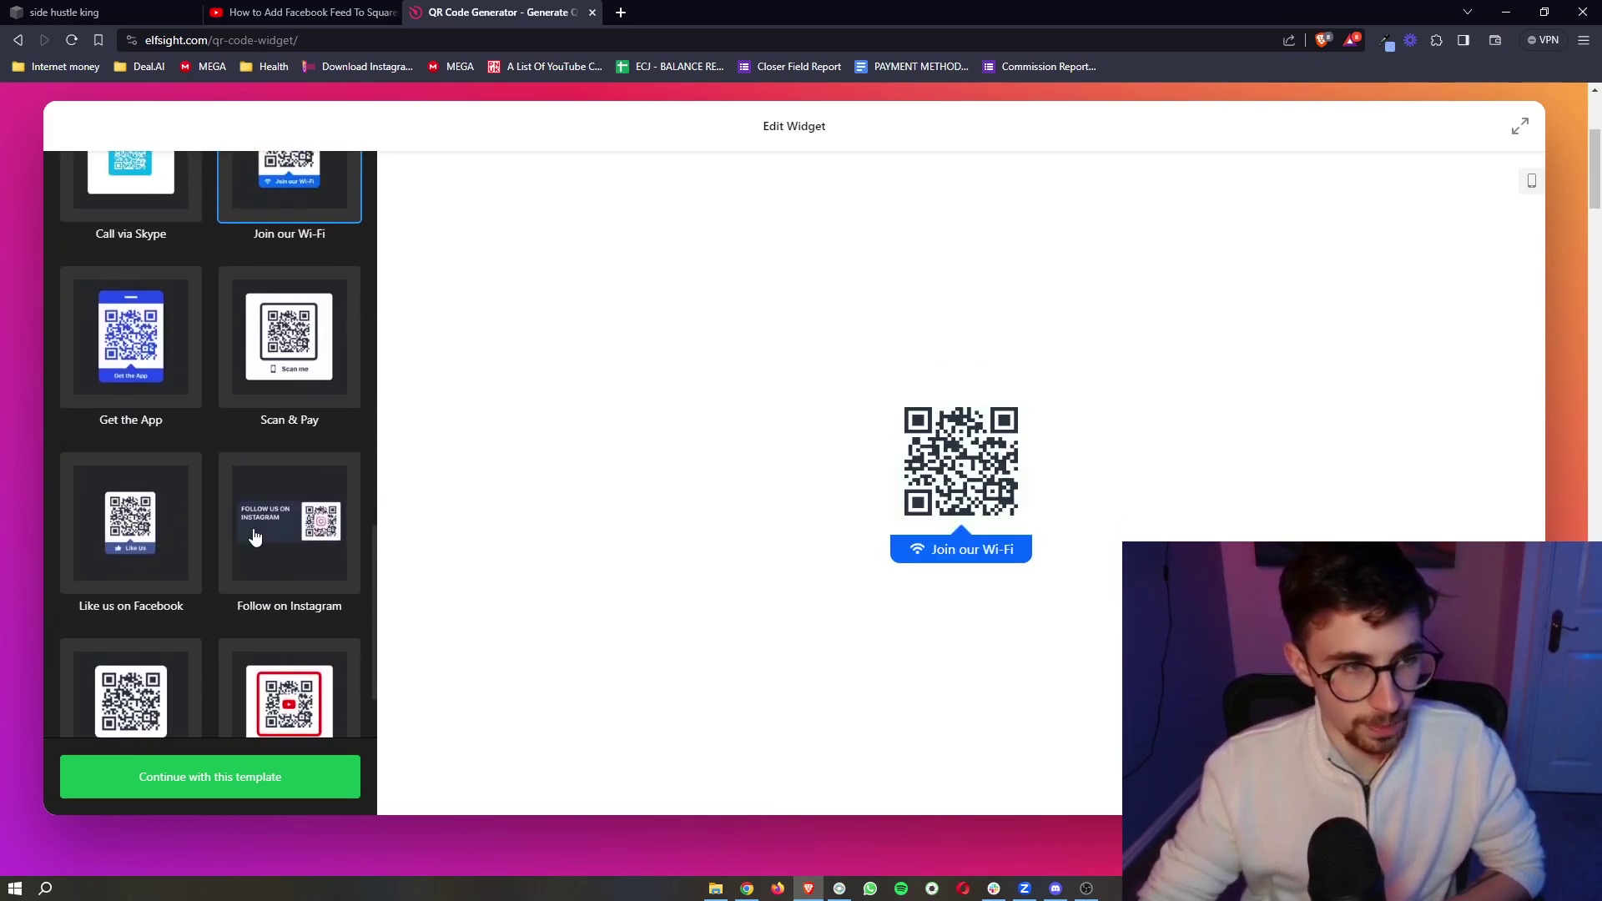
scroll(255, 531, "up", 4)
scroll(255, 530, "down", 4)
scroll(267, 492, "down", 2)
left_click(284, 454)
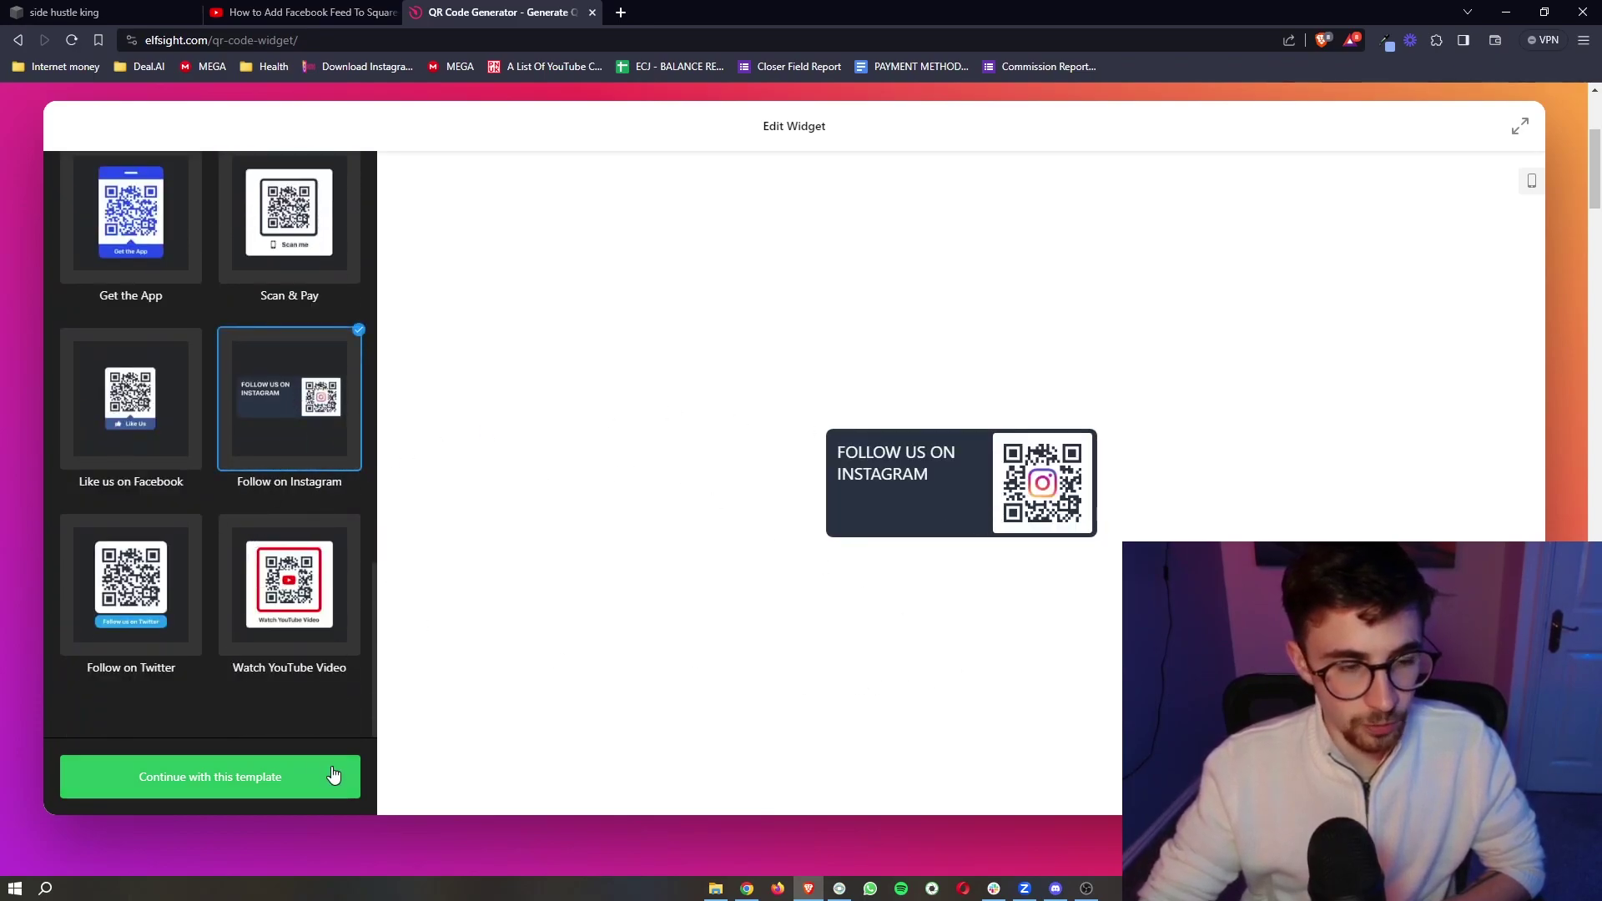
Step: Continue with the Follow on Instagram template and review its info settings
left_click(243, 782)
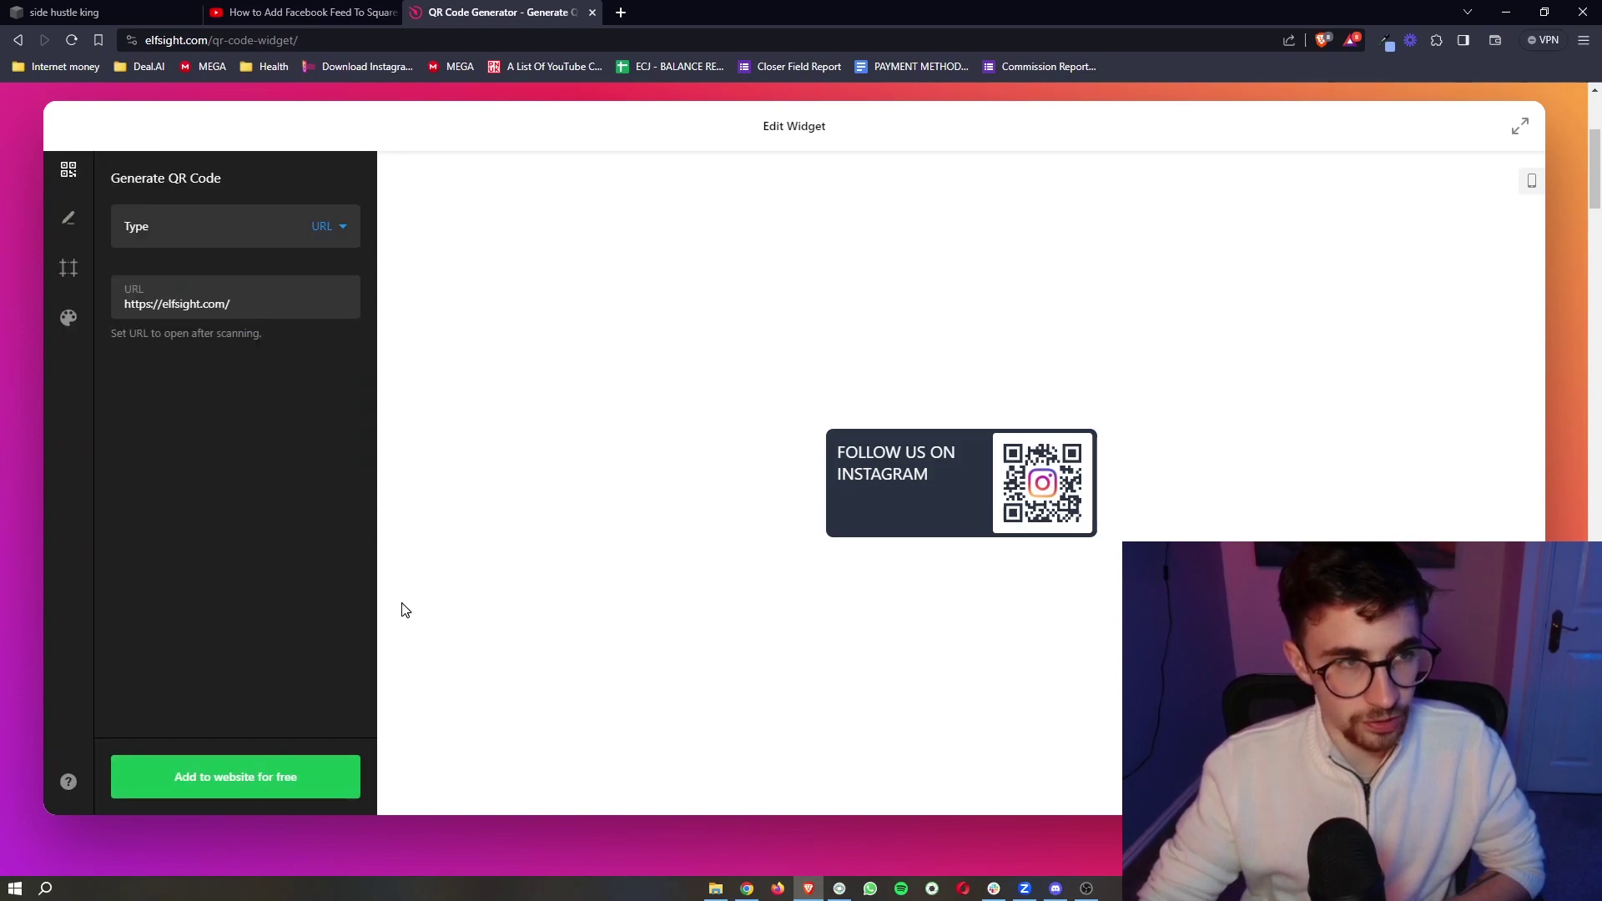
left_click(69, 222)
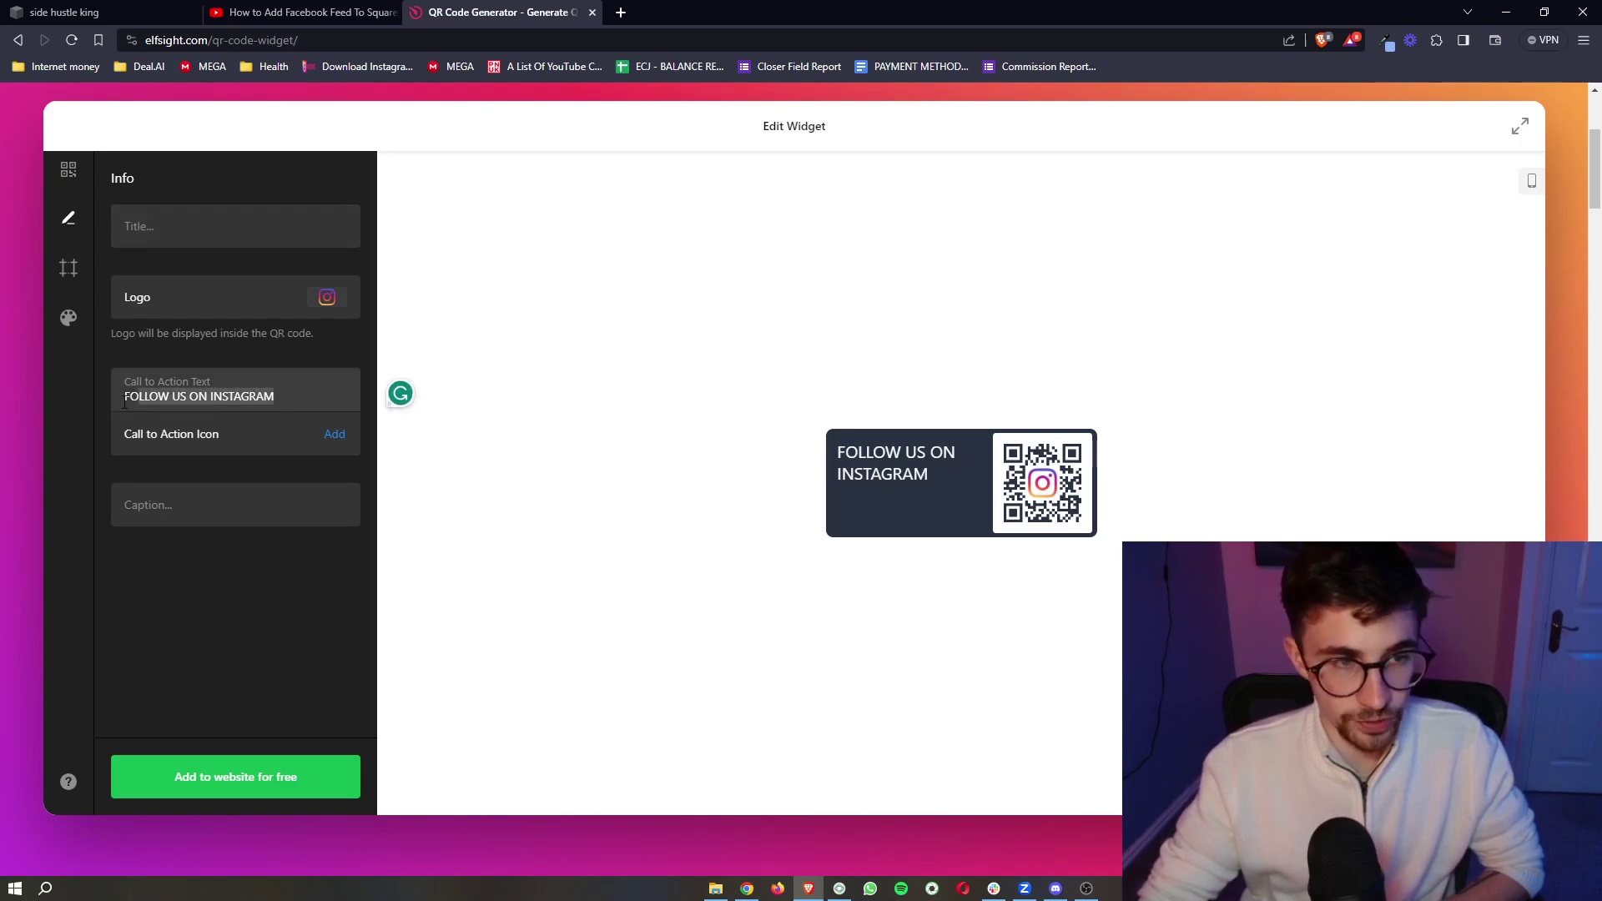
left_click(279, 553)
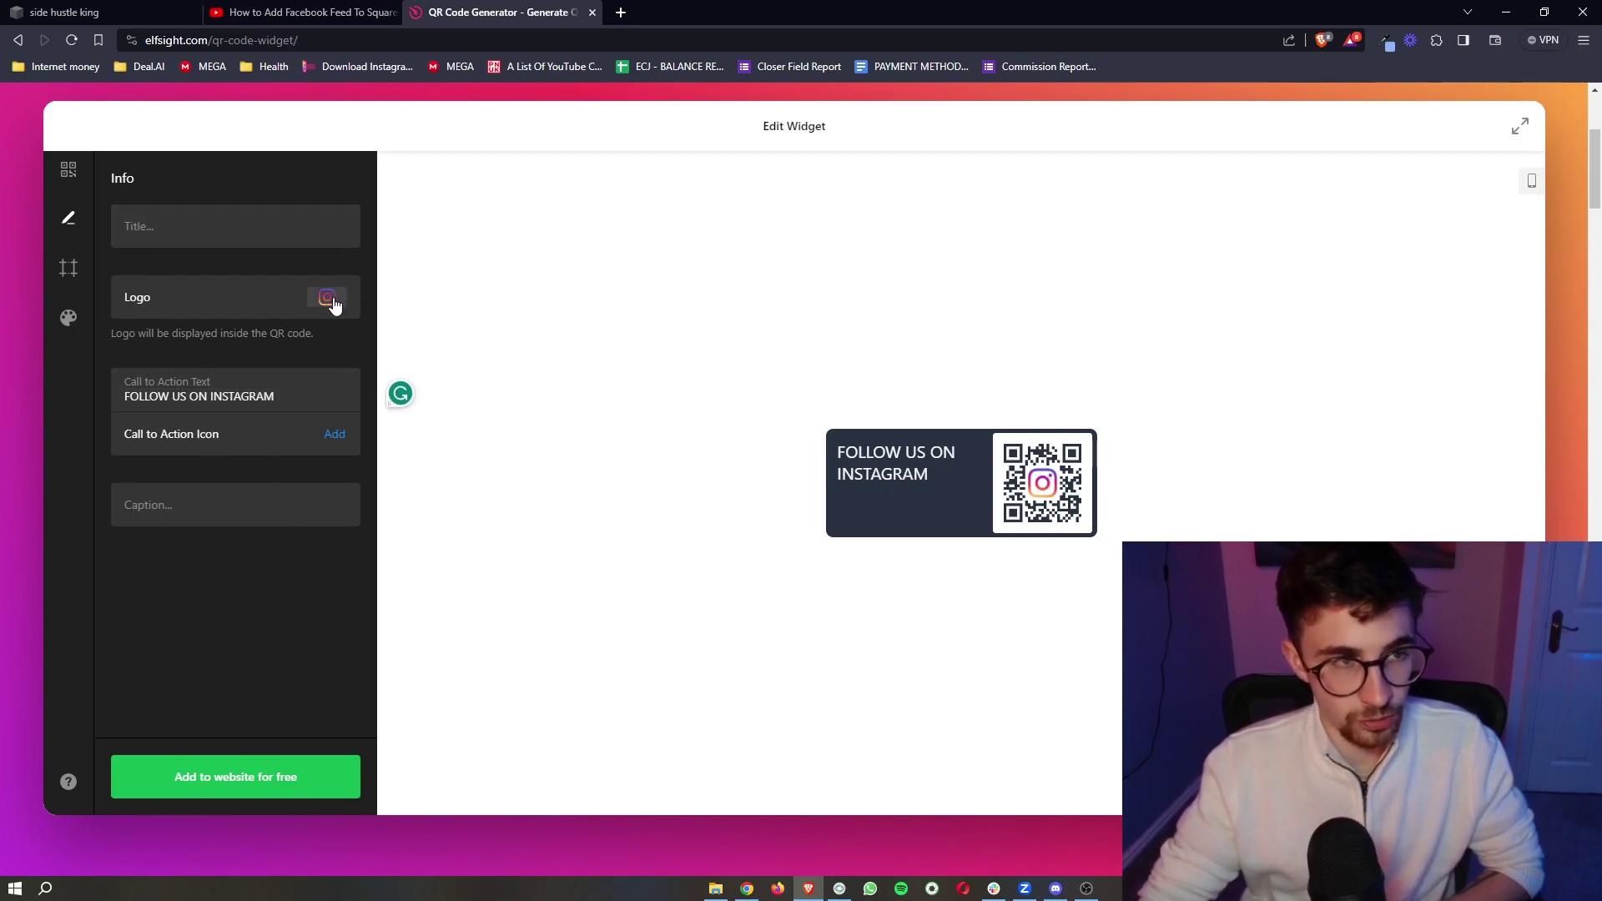
Step: Try several frame layouts and settle on the wide banner with text beside the QR
left_click(69, 269)
left_click(69, 318)
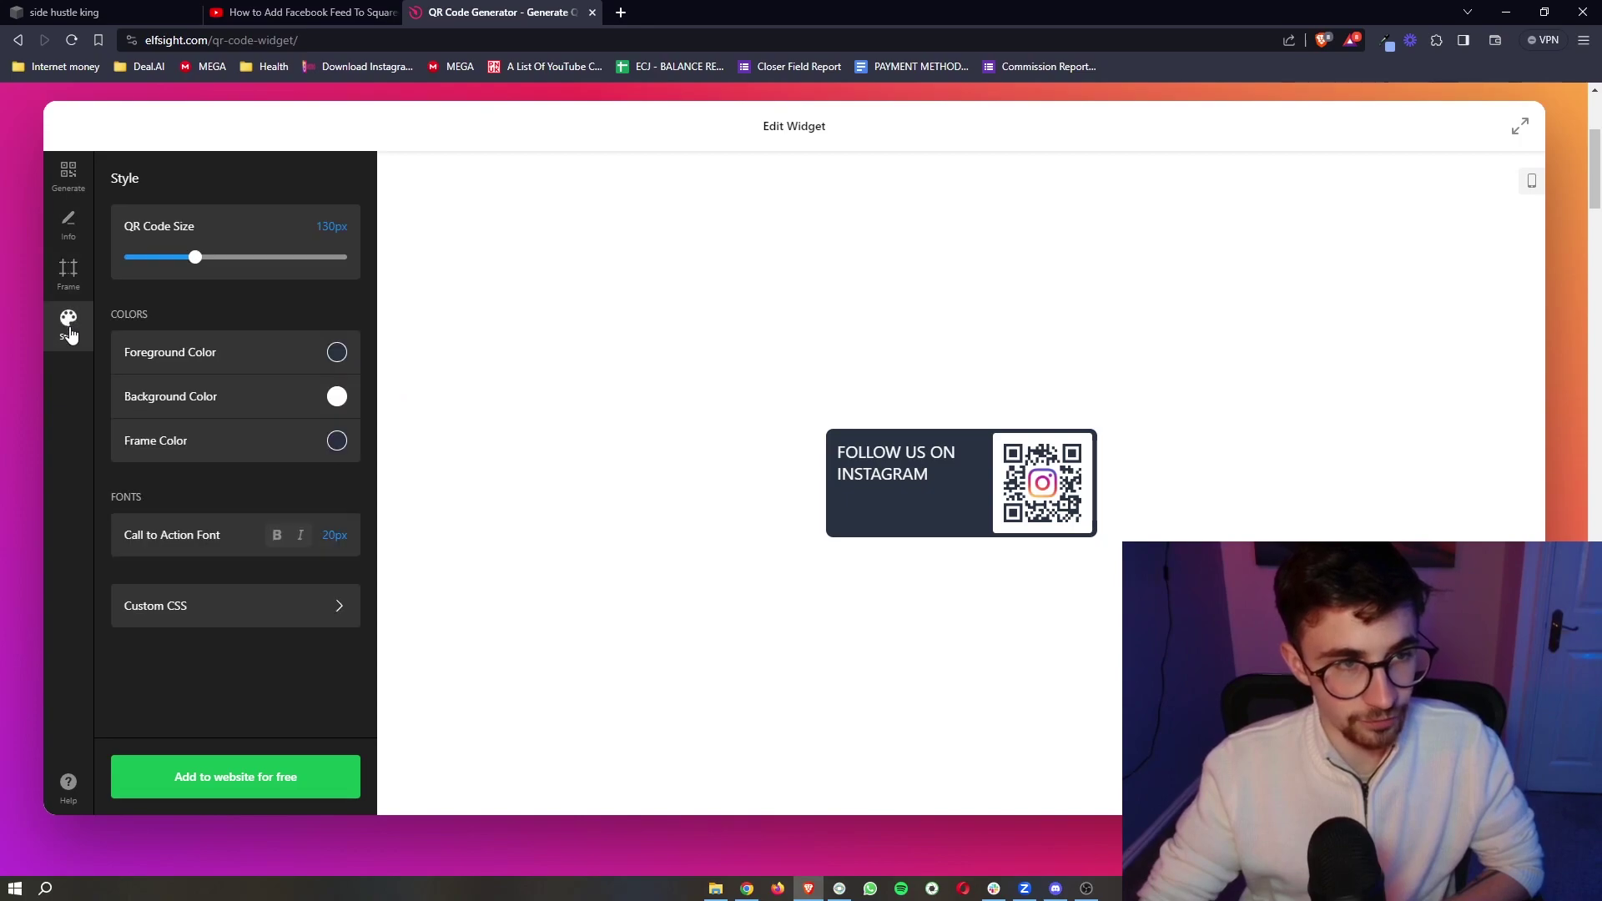
left_click(68, 269)
left_click(224, 315)
left_click(309, 286)
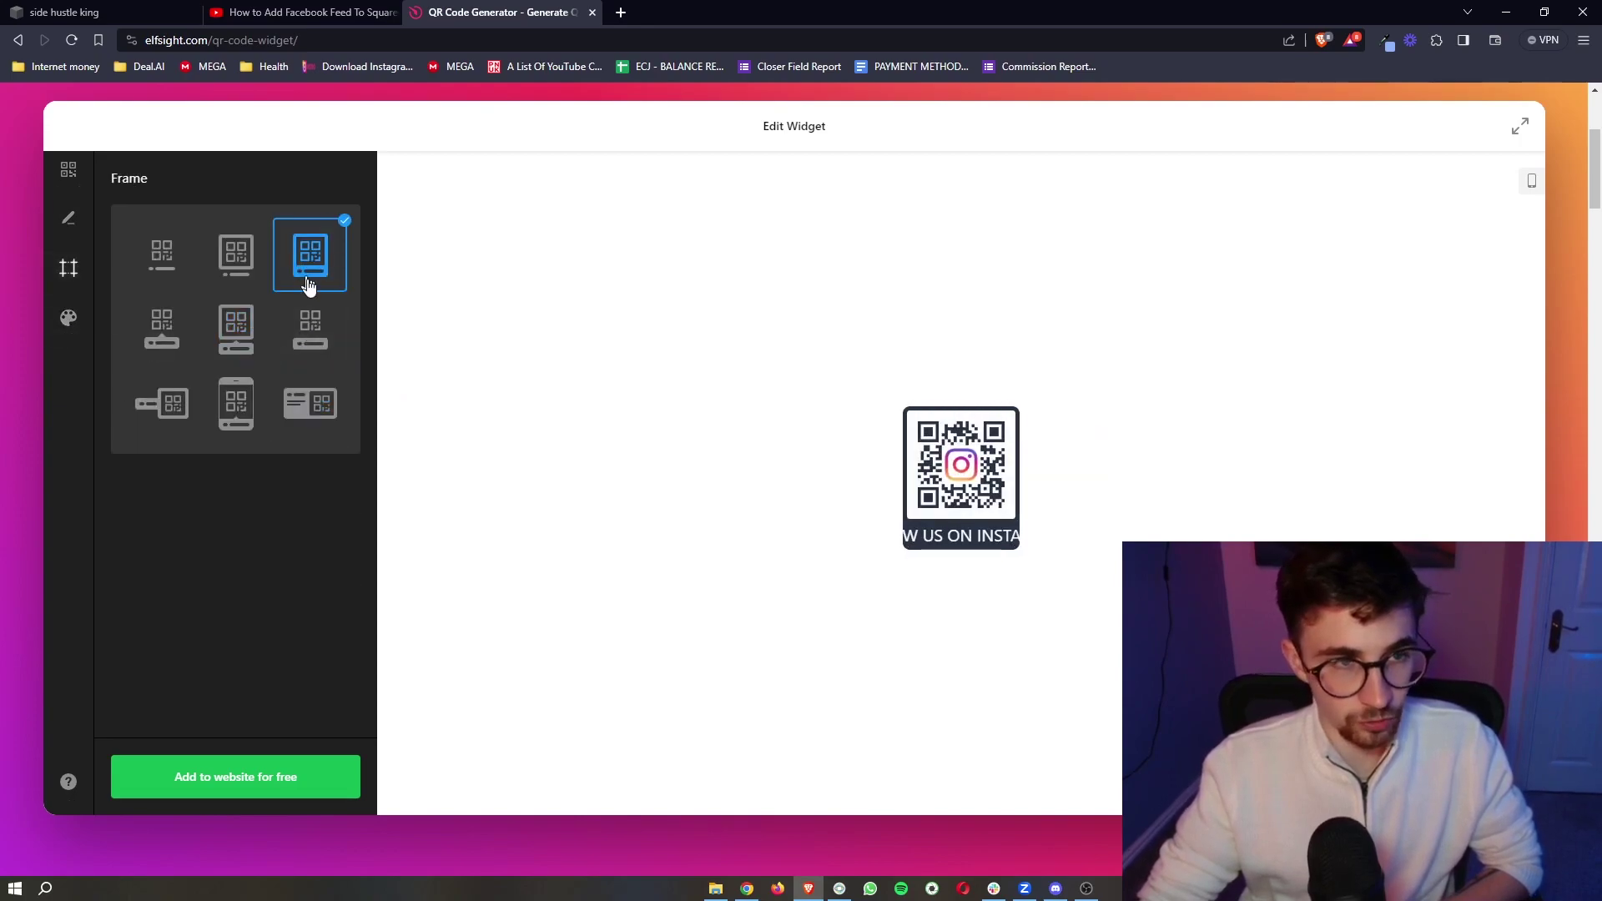
left_click(327, 353)
left_click(325, 421)
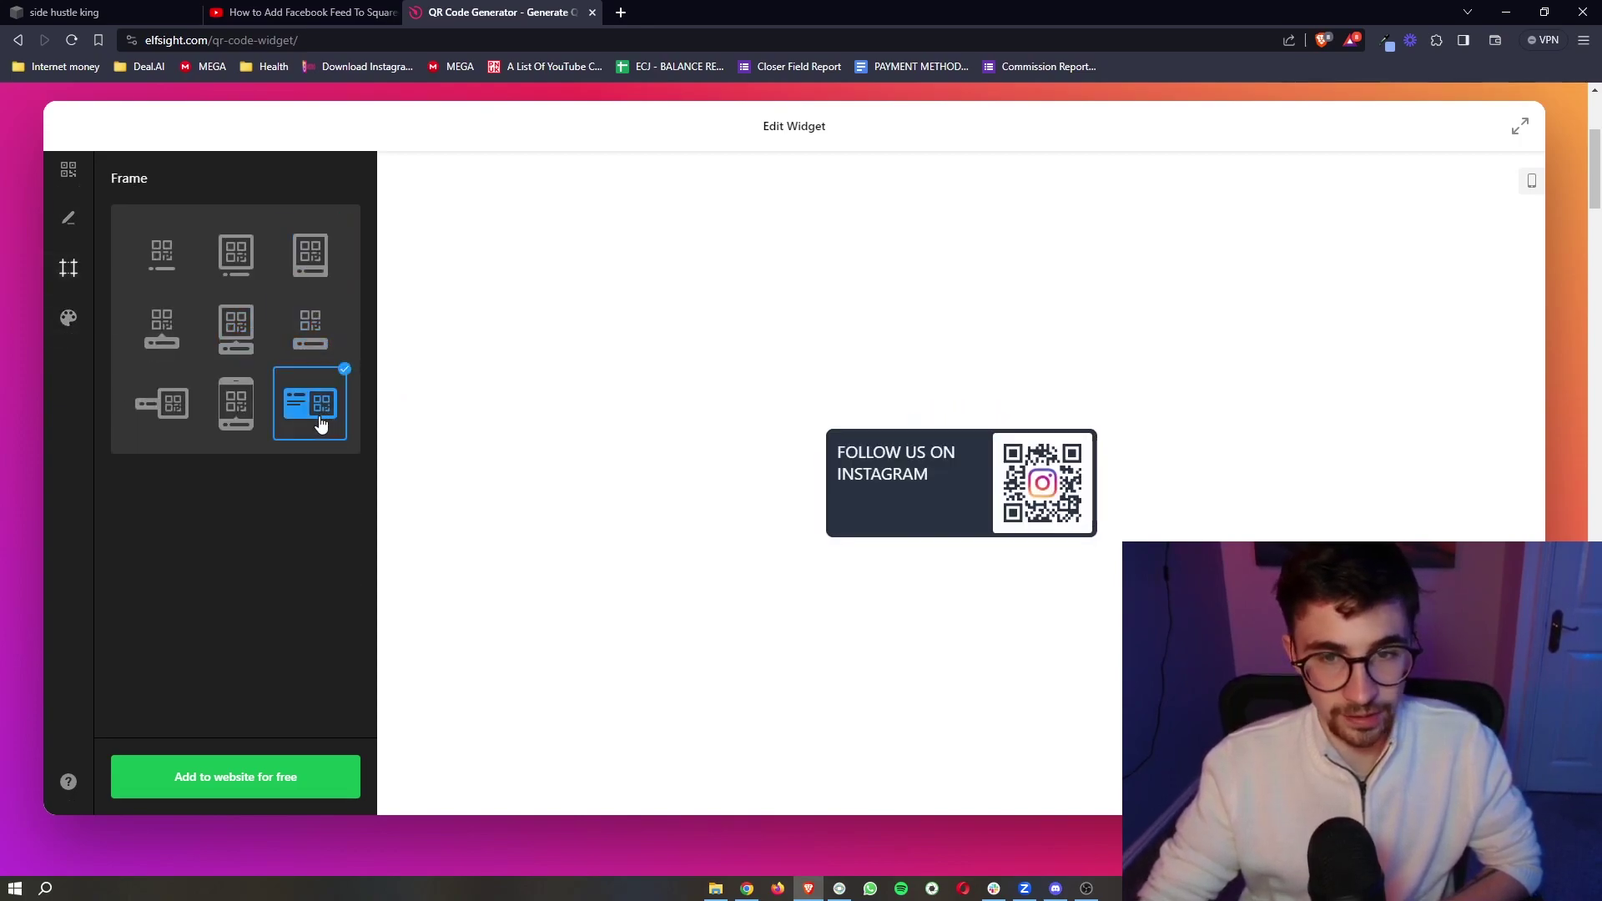
left_click(70, 180)
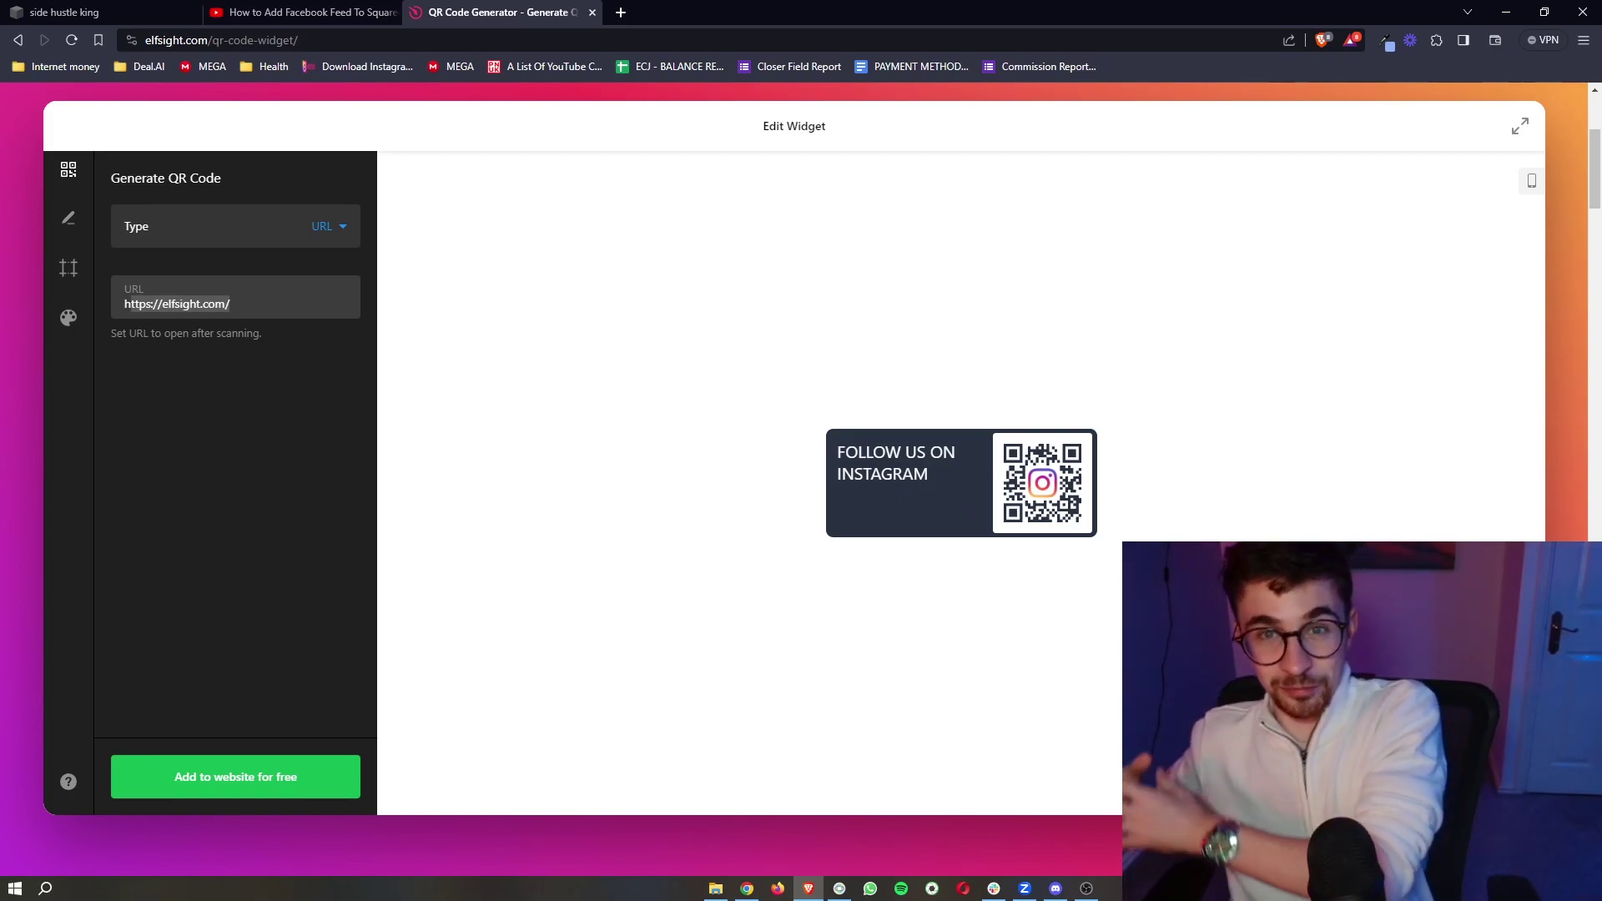
Step: Link the QR code to the copied Instagram profile URL and save the widget
left_click(157, 509)
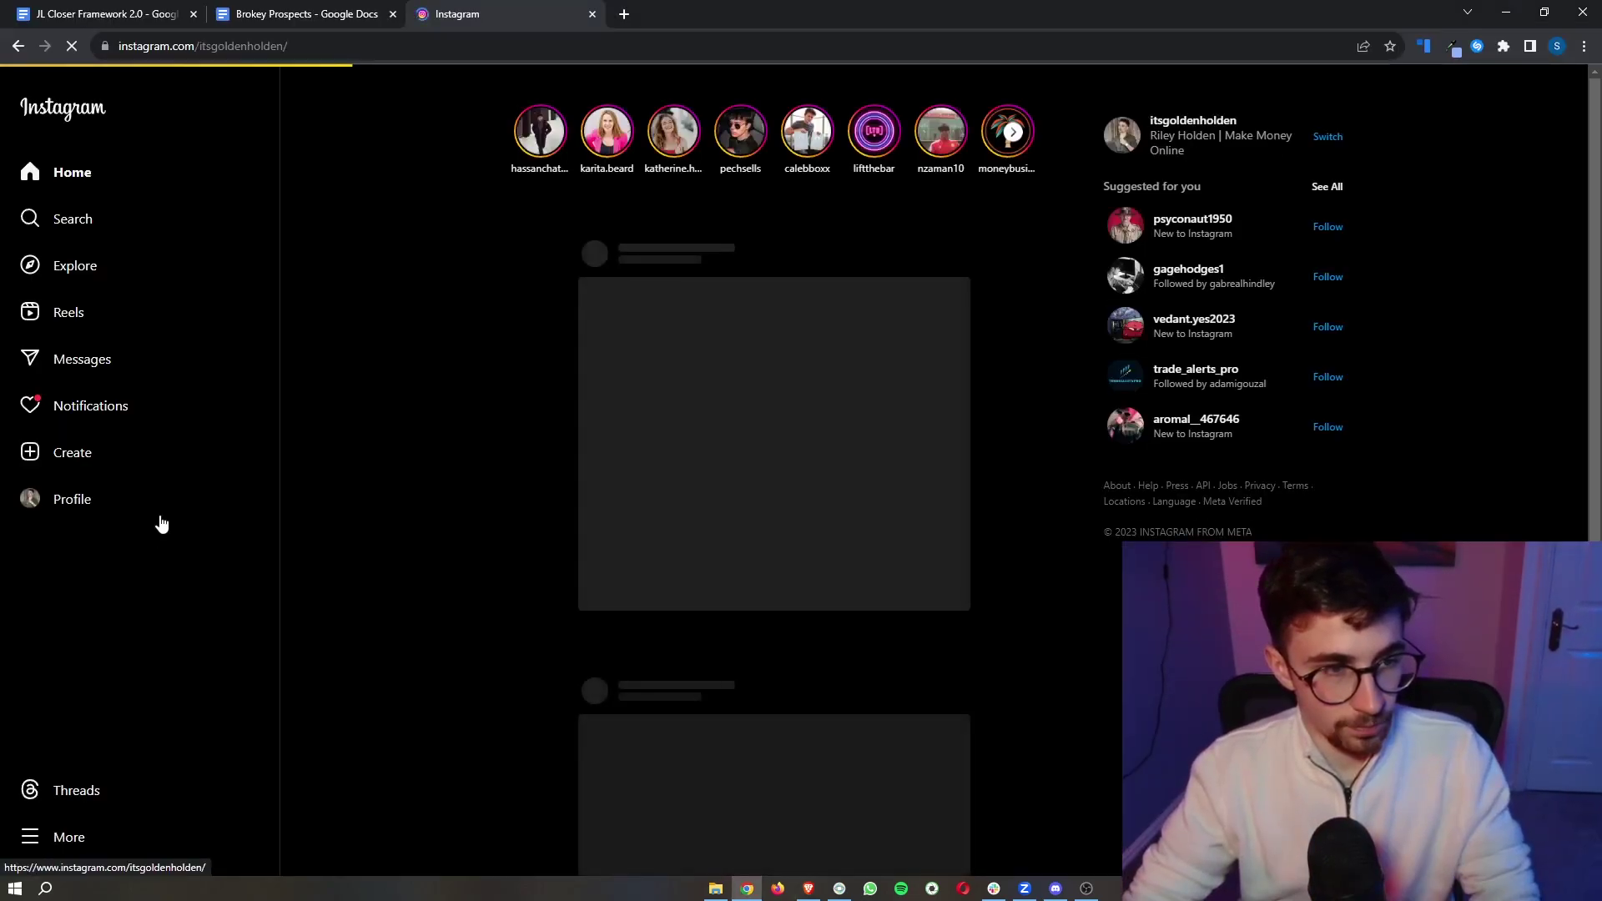
left_click(655, 44)
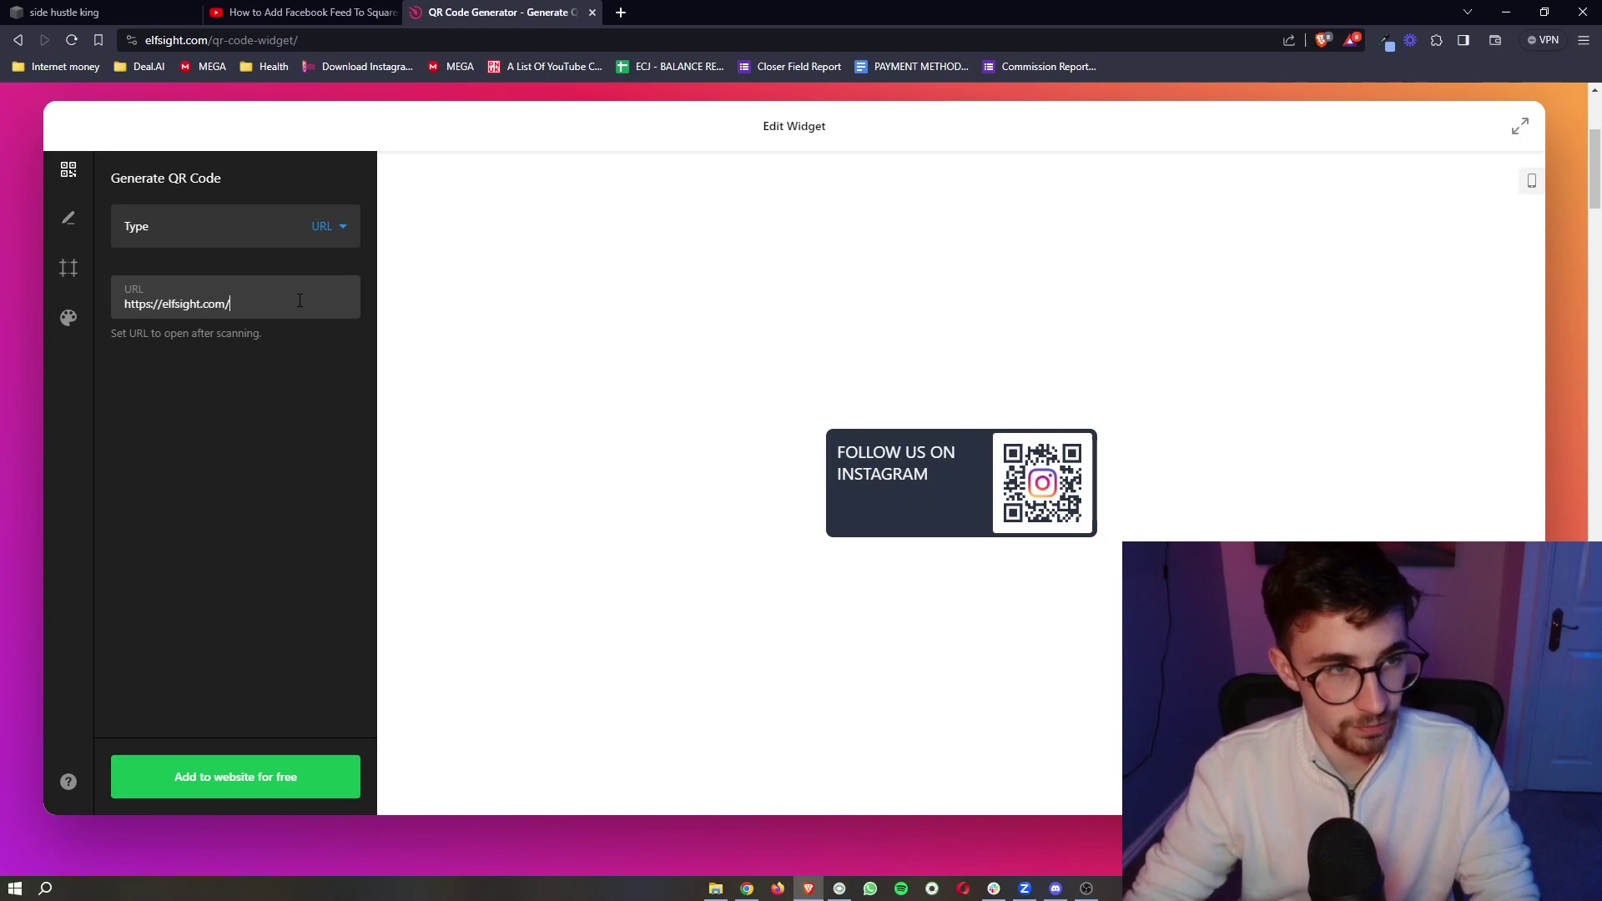
key("ctrl+v")
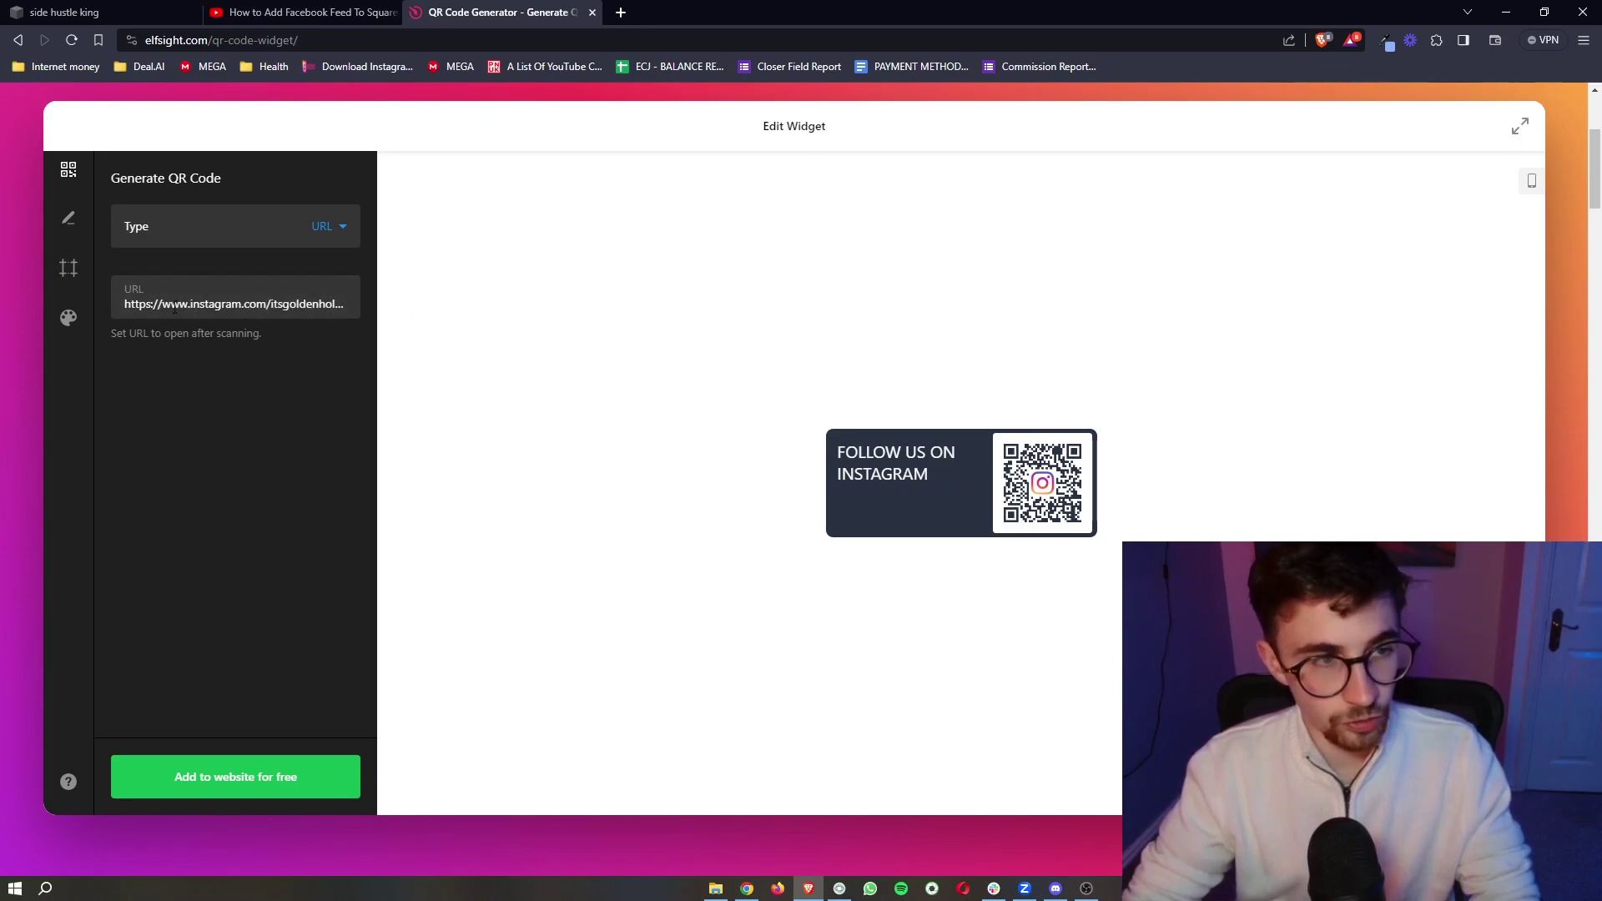
left_click(248, 786)
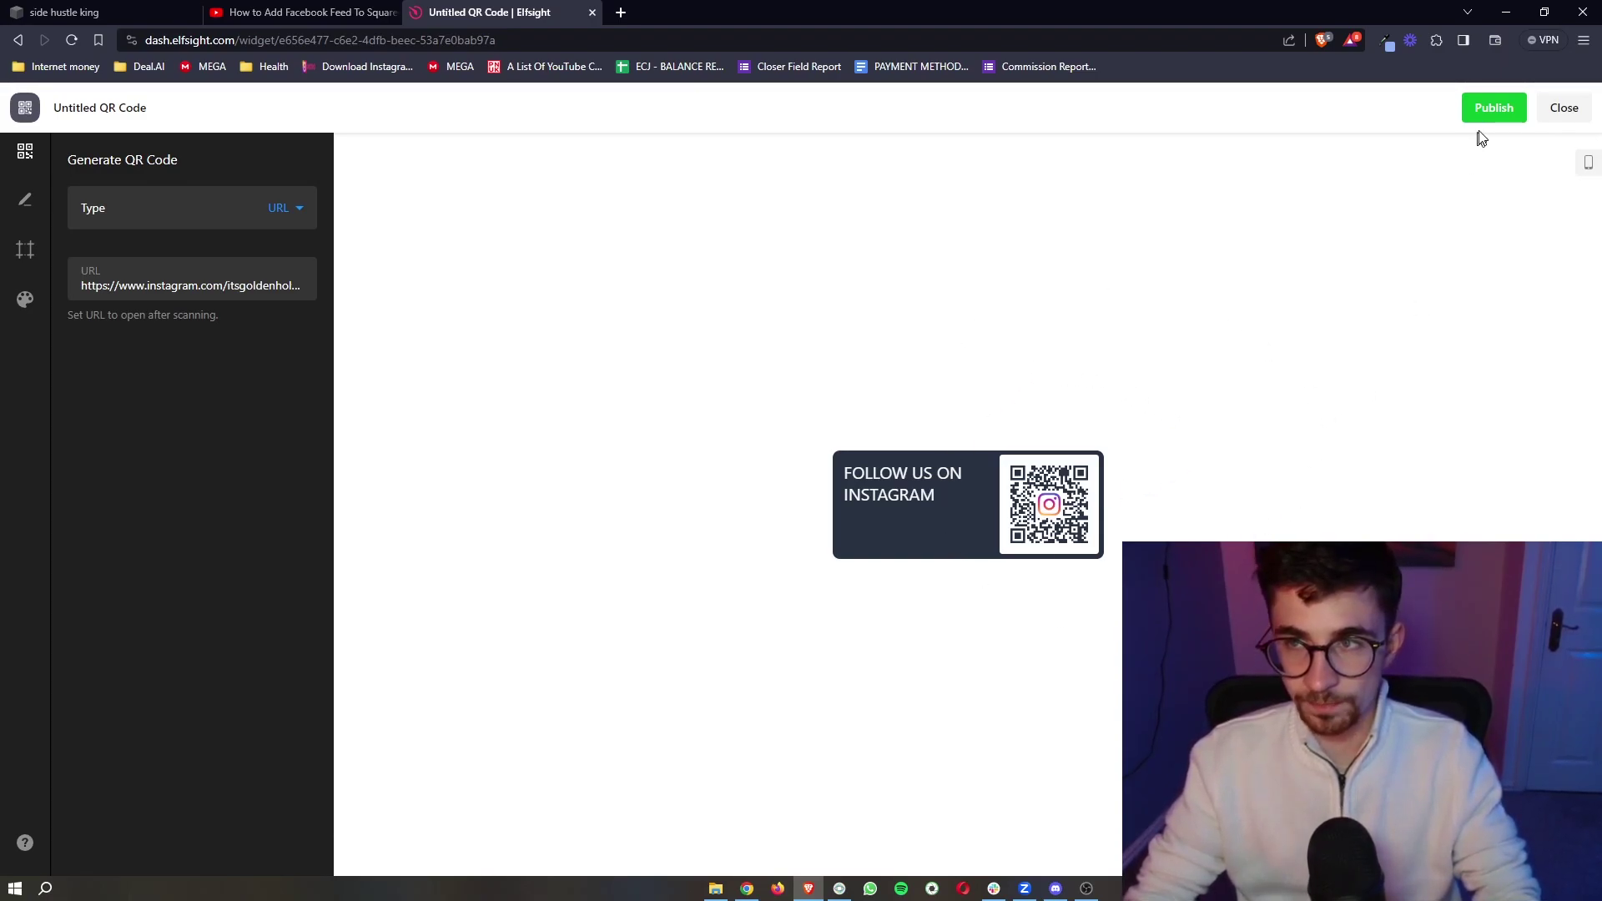
Step: Publish the saved QR code widget from the editor's top-right corner
left_click(1493, 109)
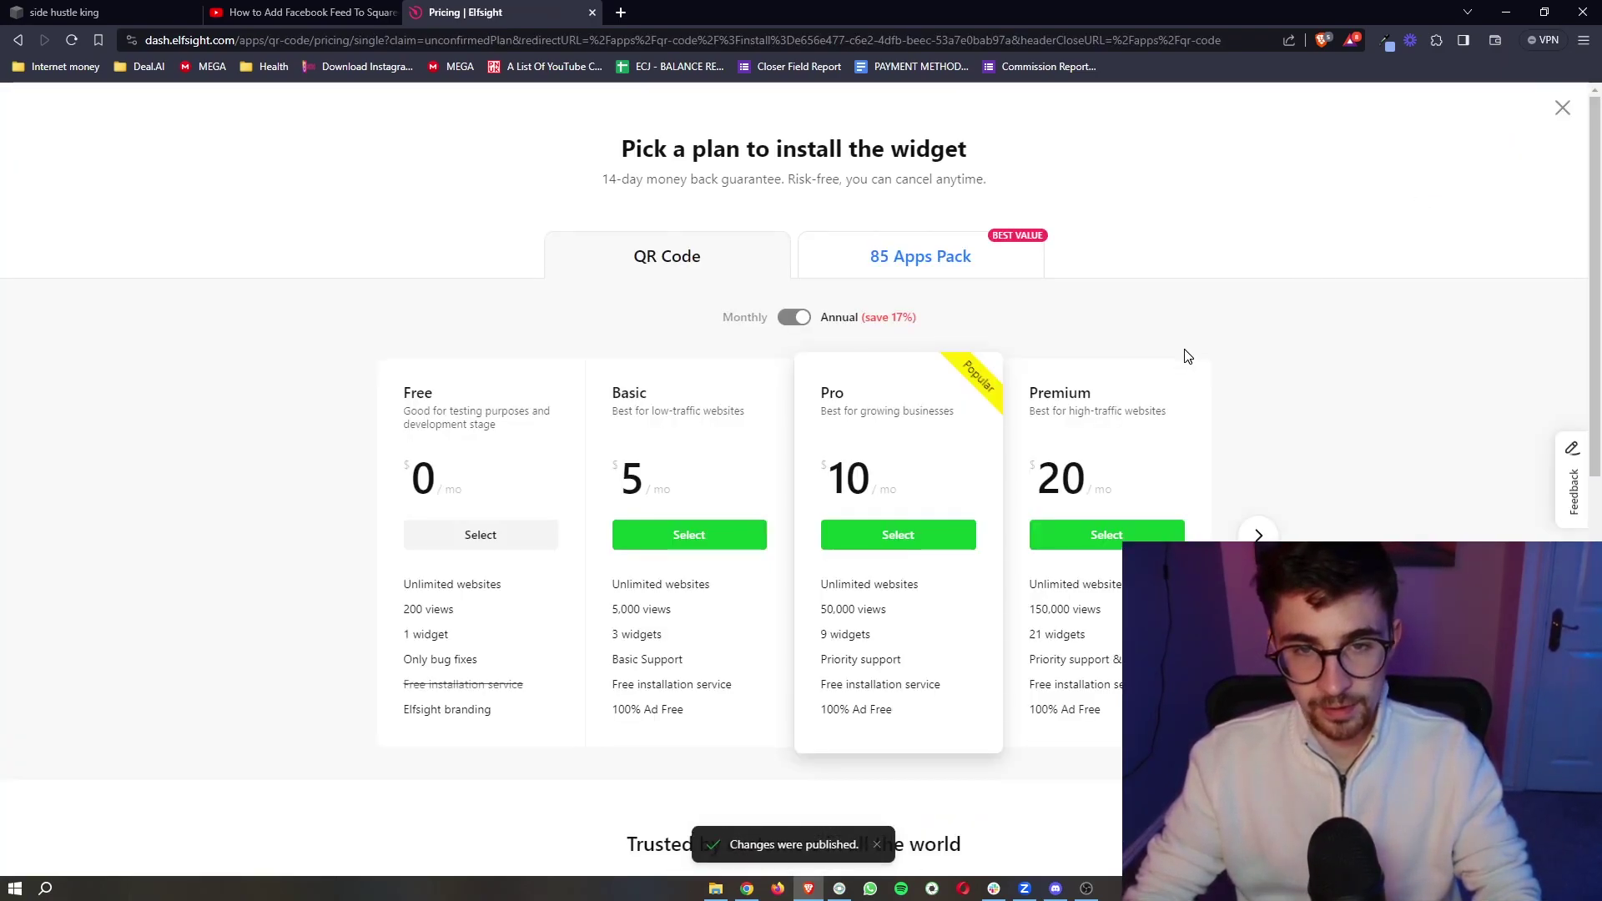
Step: Compare the pricing plans and choose the Free plan
scroll(1185, 352, "down", 1)
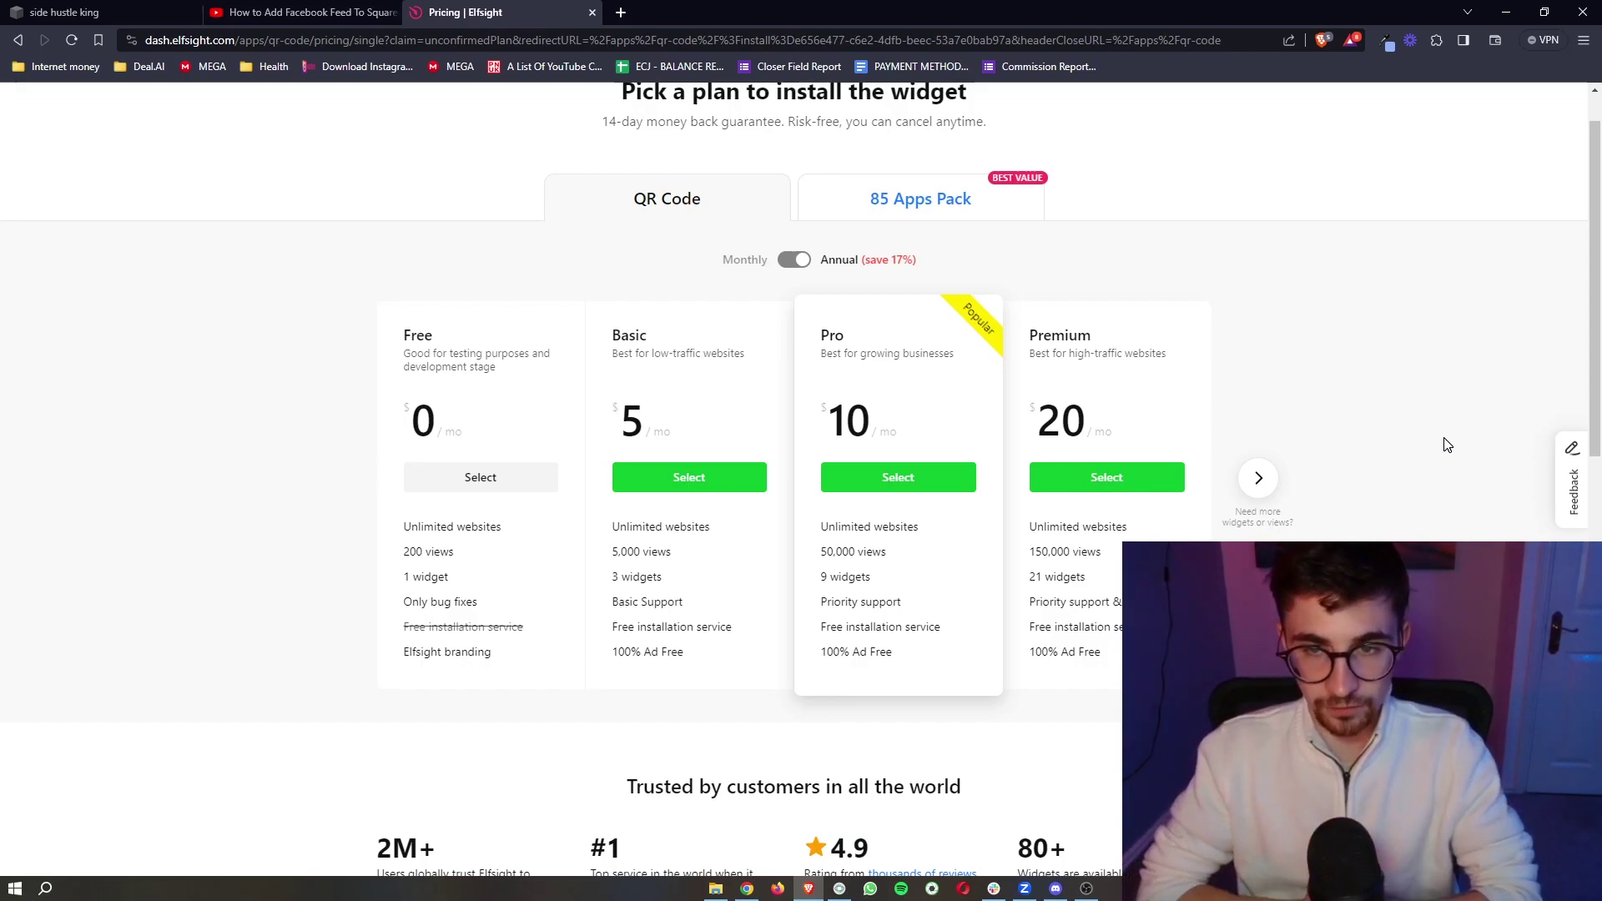
left_click_drag(1108, 565, 1017, 564)
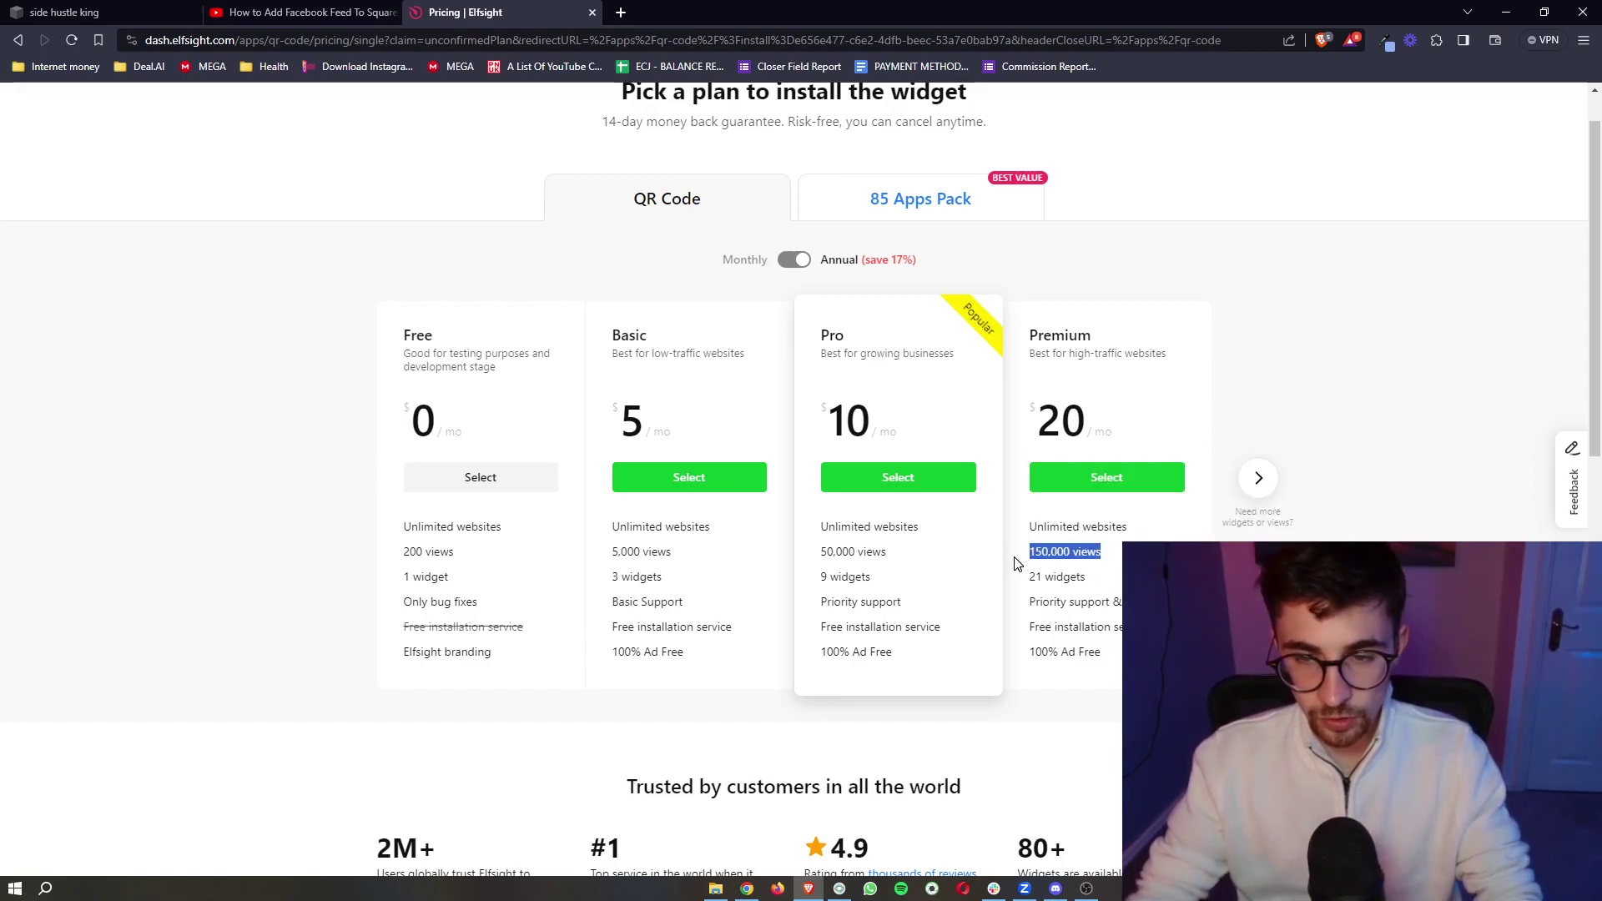
left_click_drag(897, 554, 718, 590)
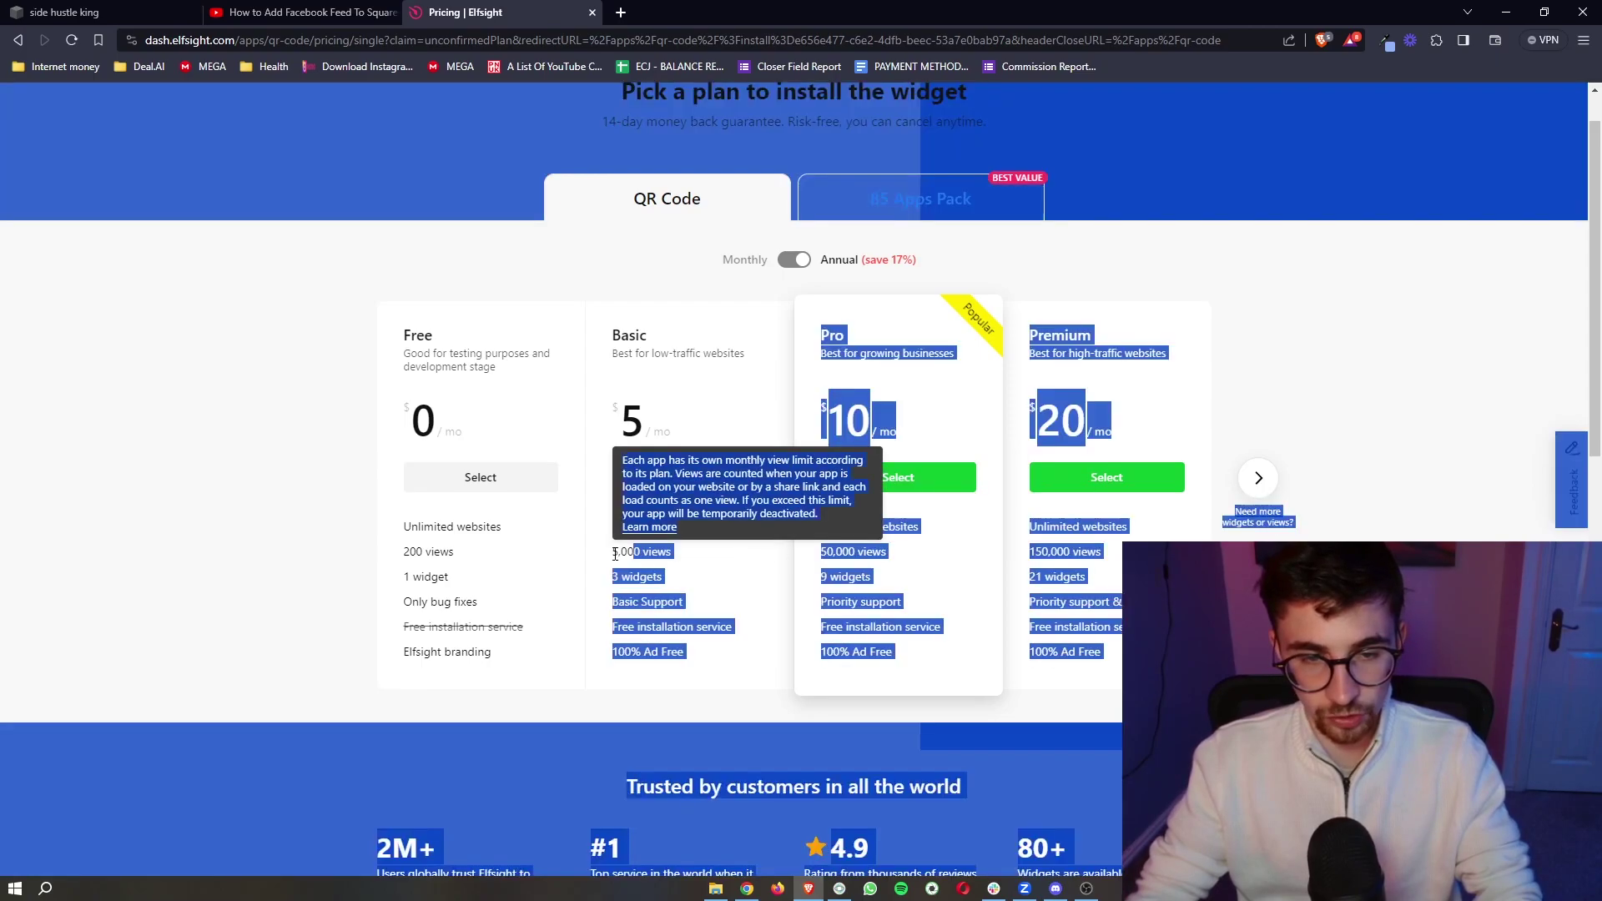
left_click(824, 627)
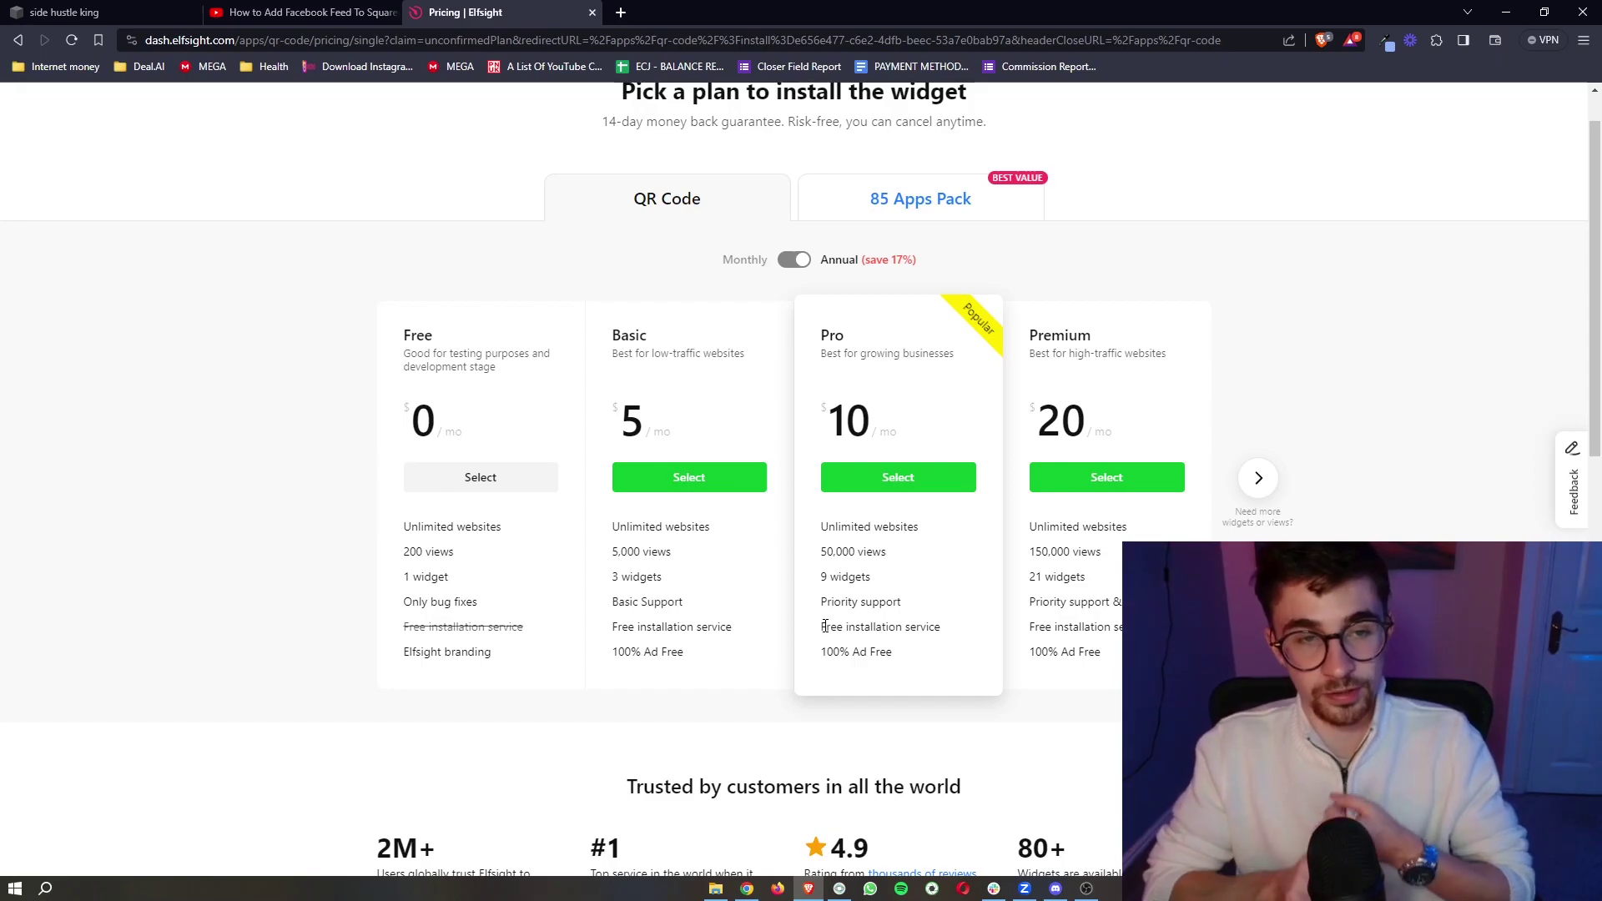
left_click(481, 478)
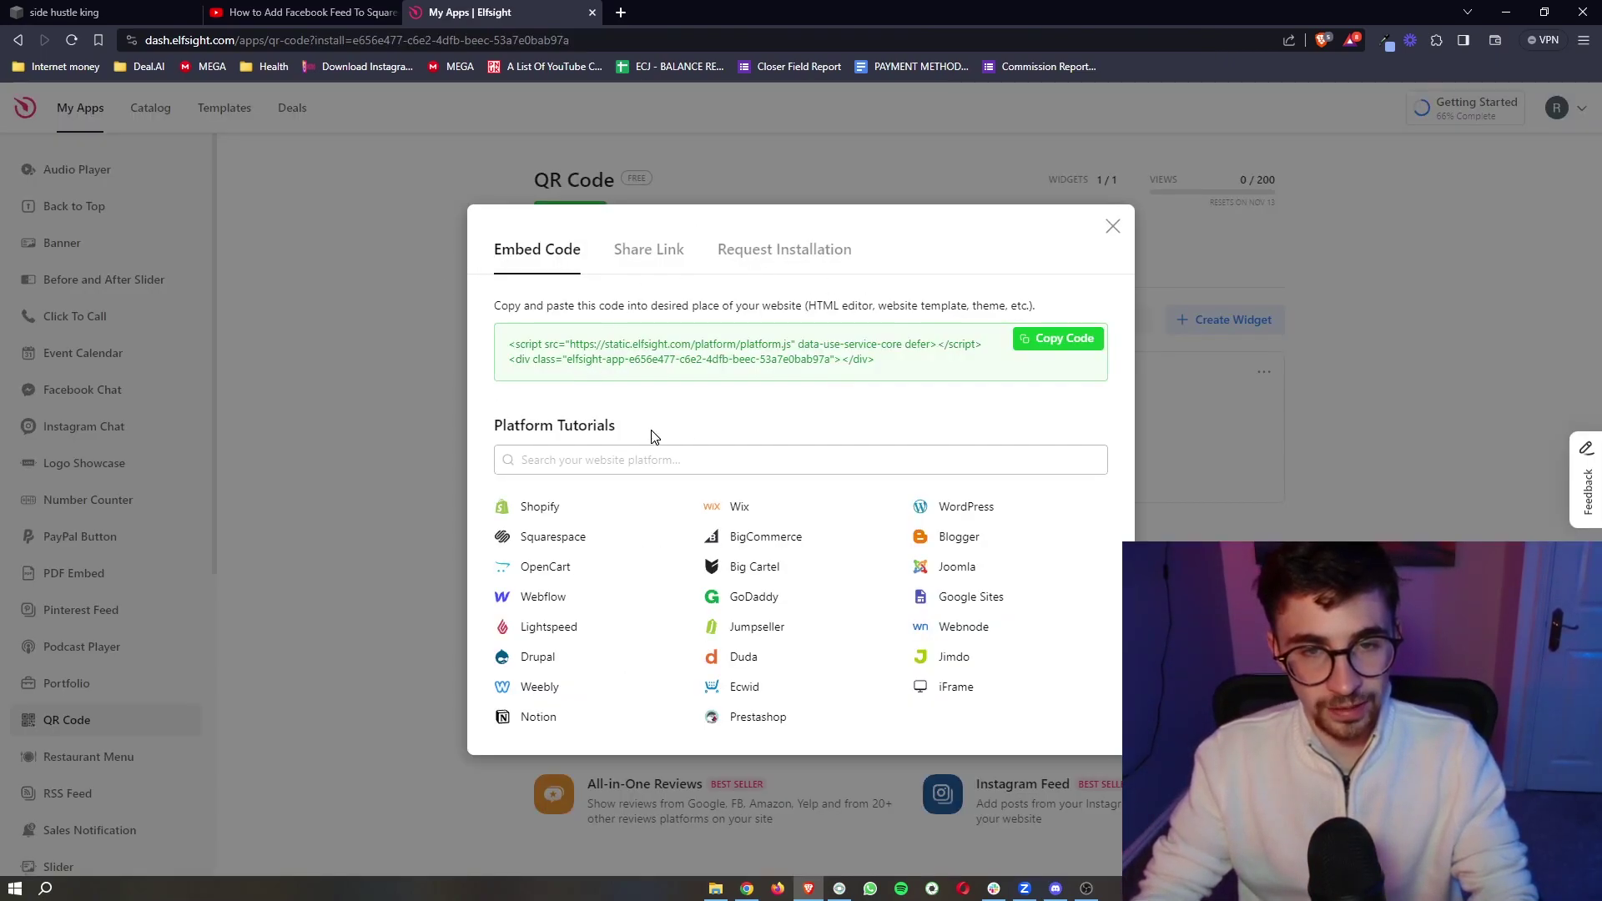
Step: Copy the QR Code widget's embed code from the Embed Code dialog
left_click_drag(874, 359, 538, 338)
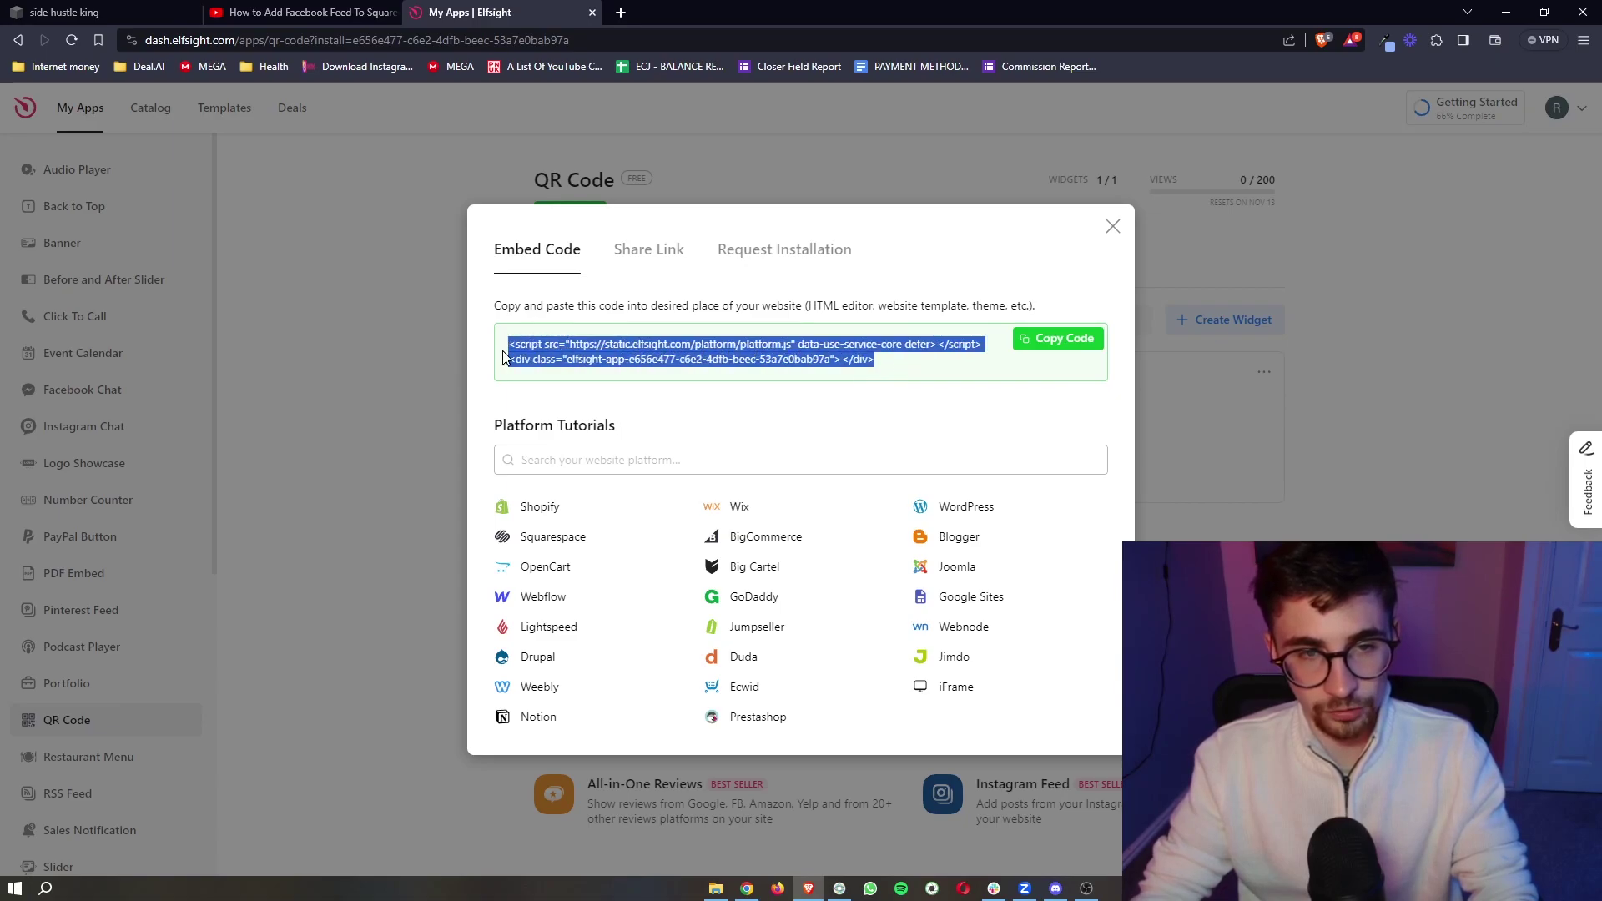
left_click(761, 427)
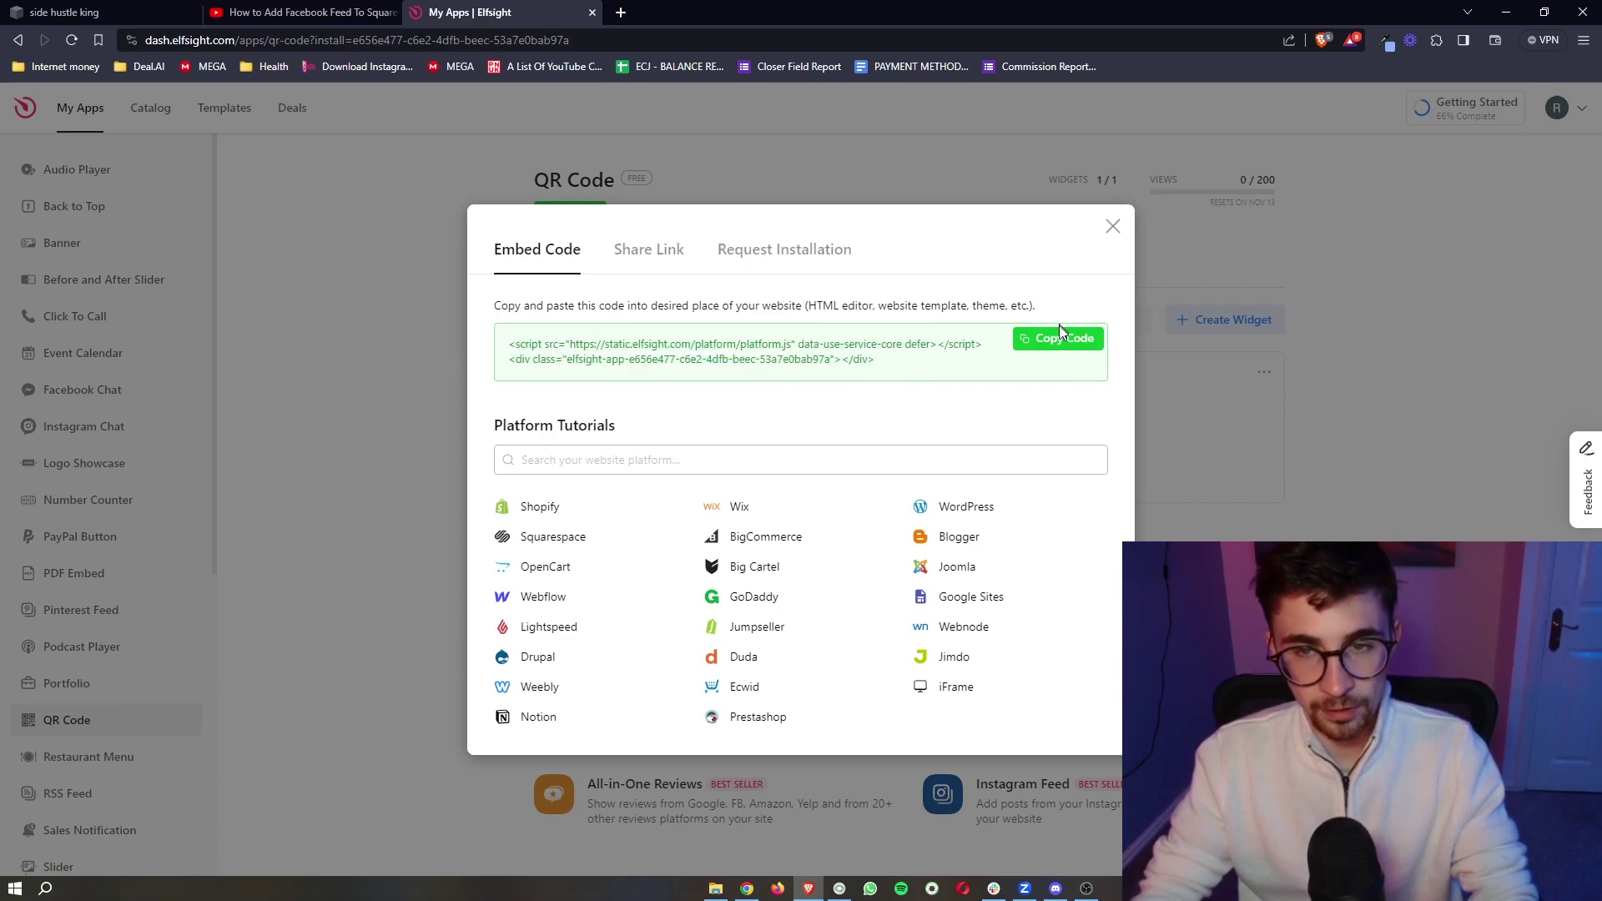
left_click(1067, 348)
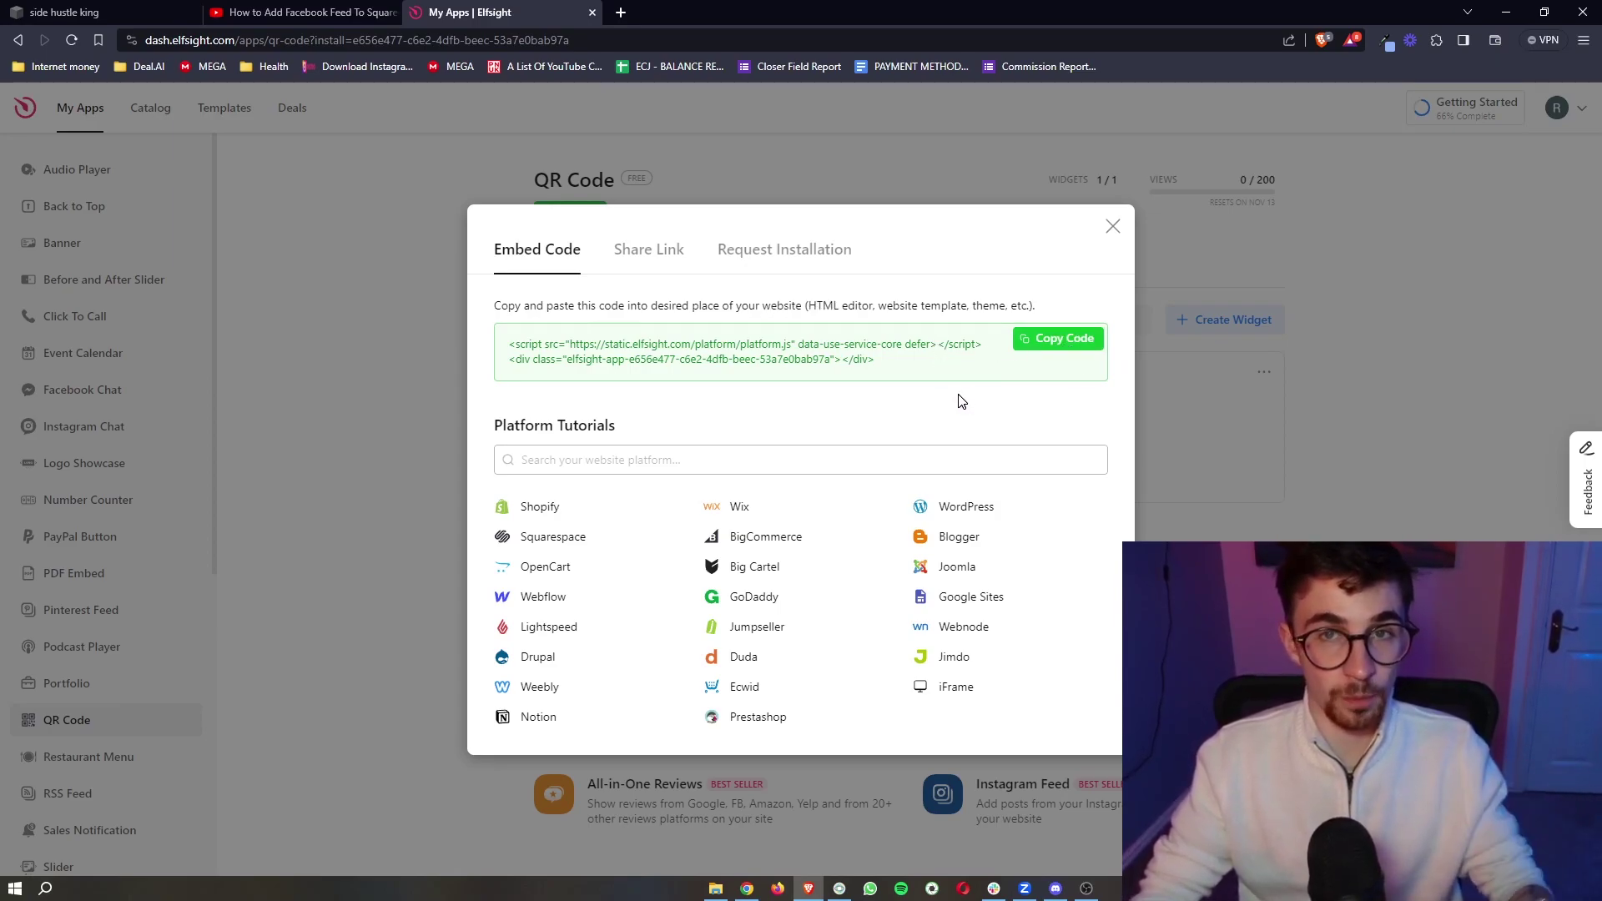
Step: Put the Squarespace home page in edit mode and add a Code block beside the face image
key("ctrl+Tab")
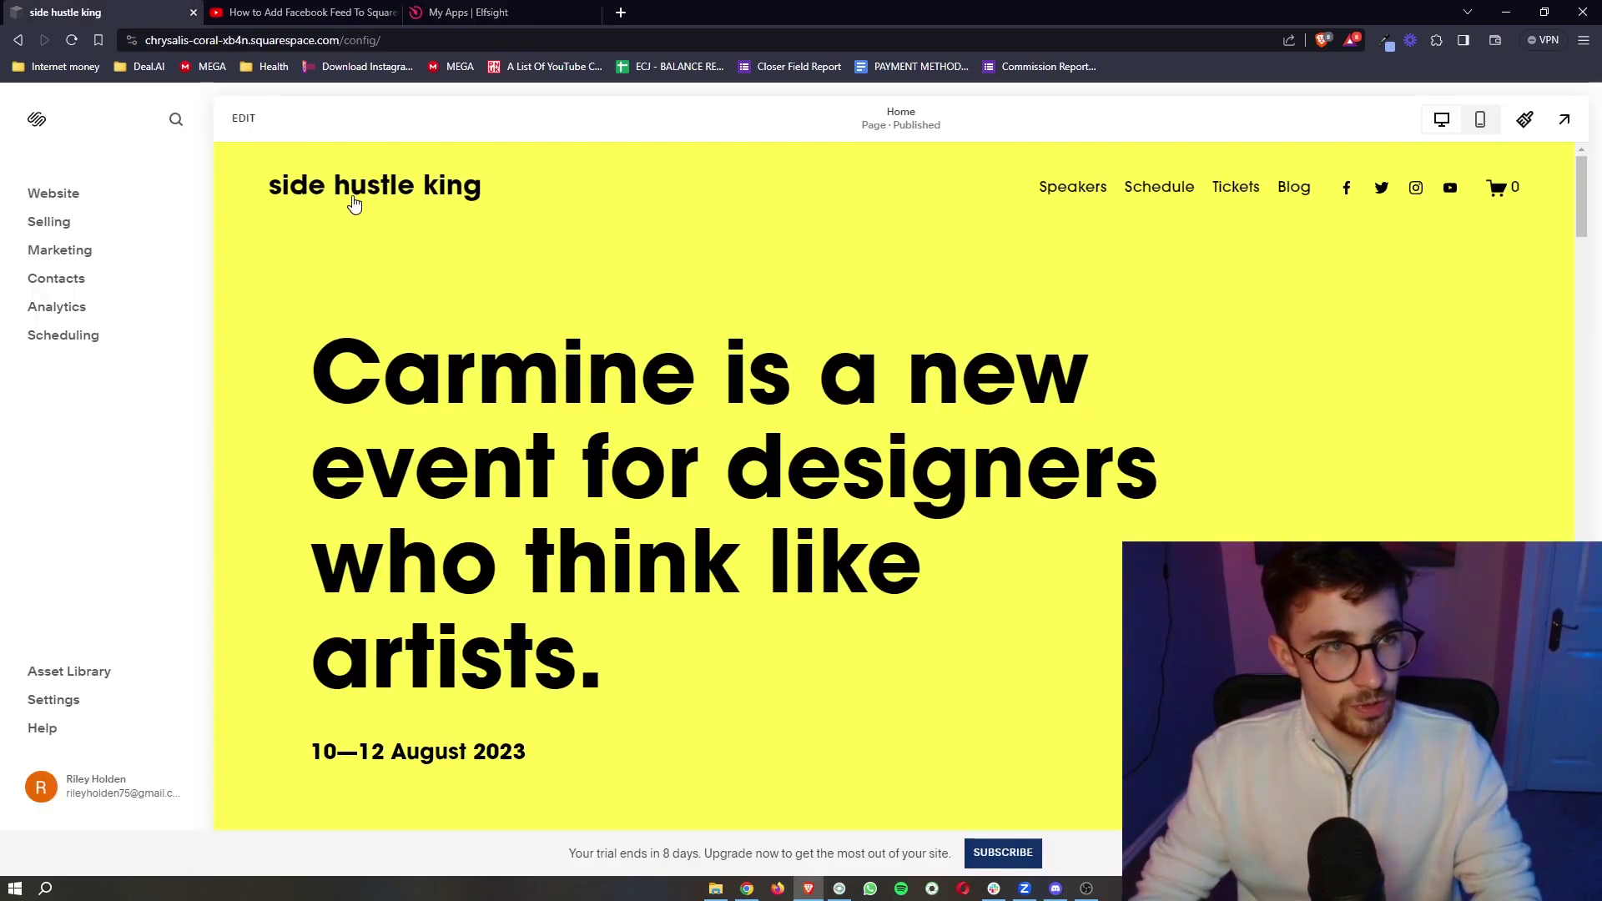
left_click(251, 125)
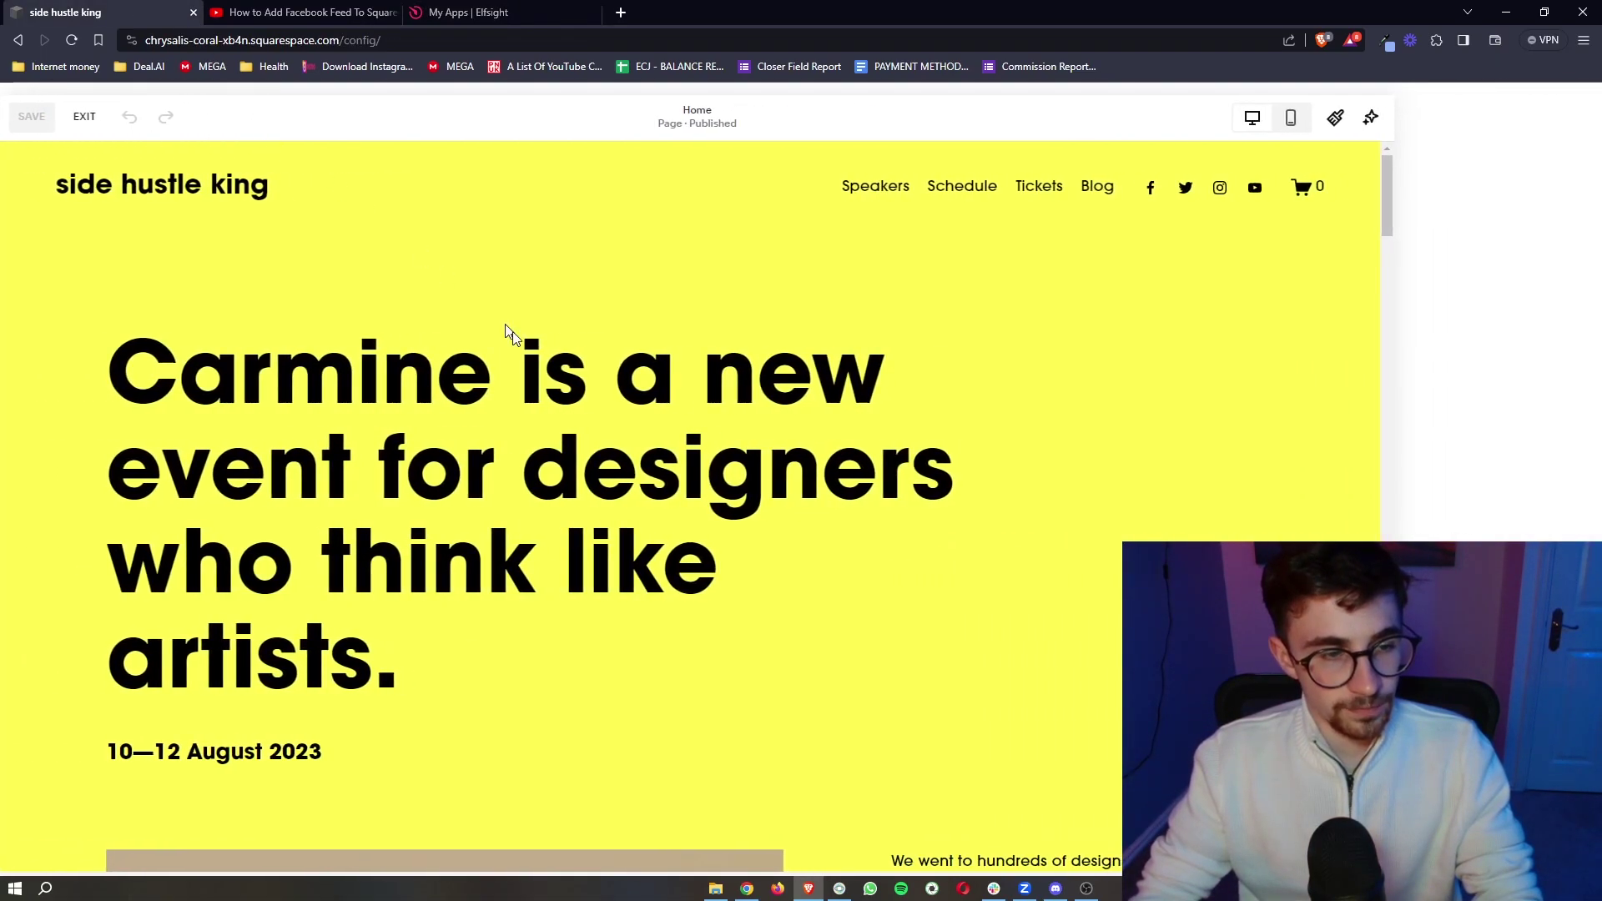
scroll(1199, 504, "down", 3)
scroll(1200, 504, "down", 5)
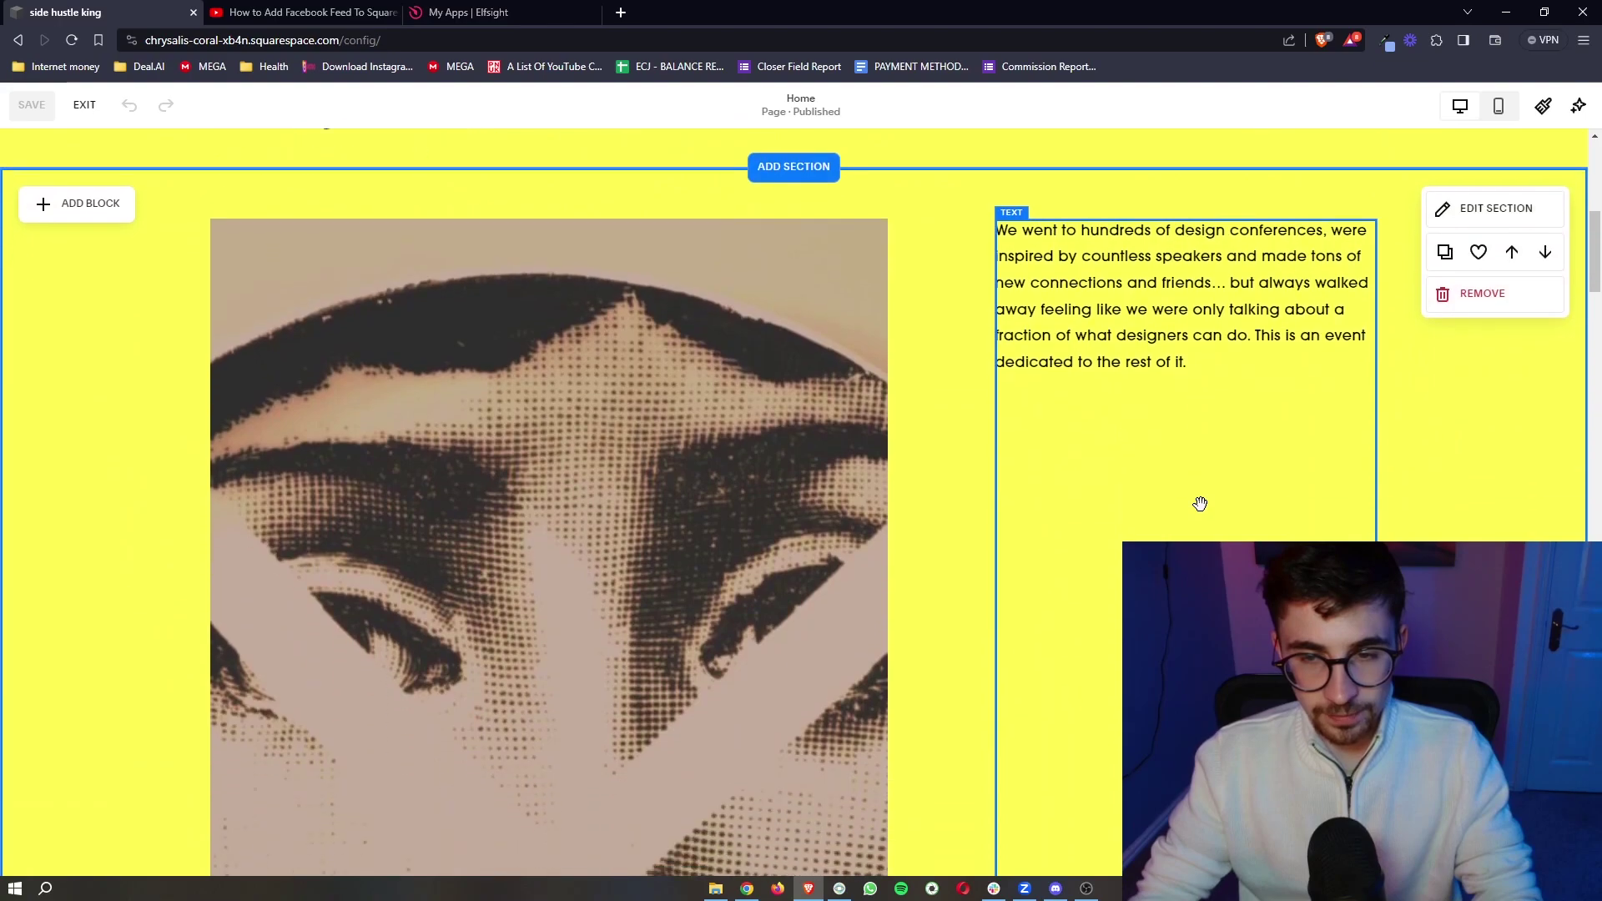
scroll(1199, 504, "down", 1)
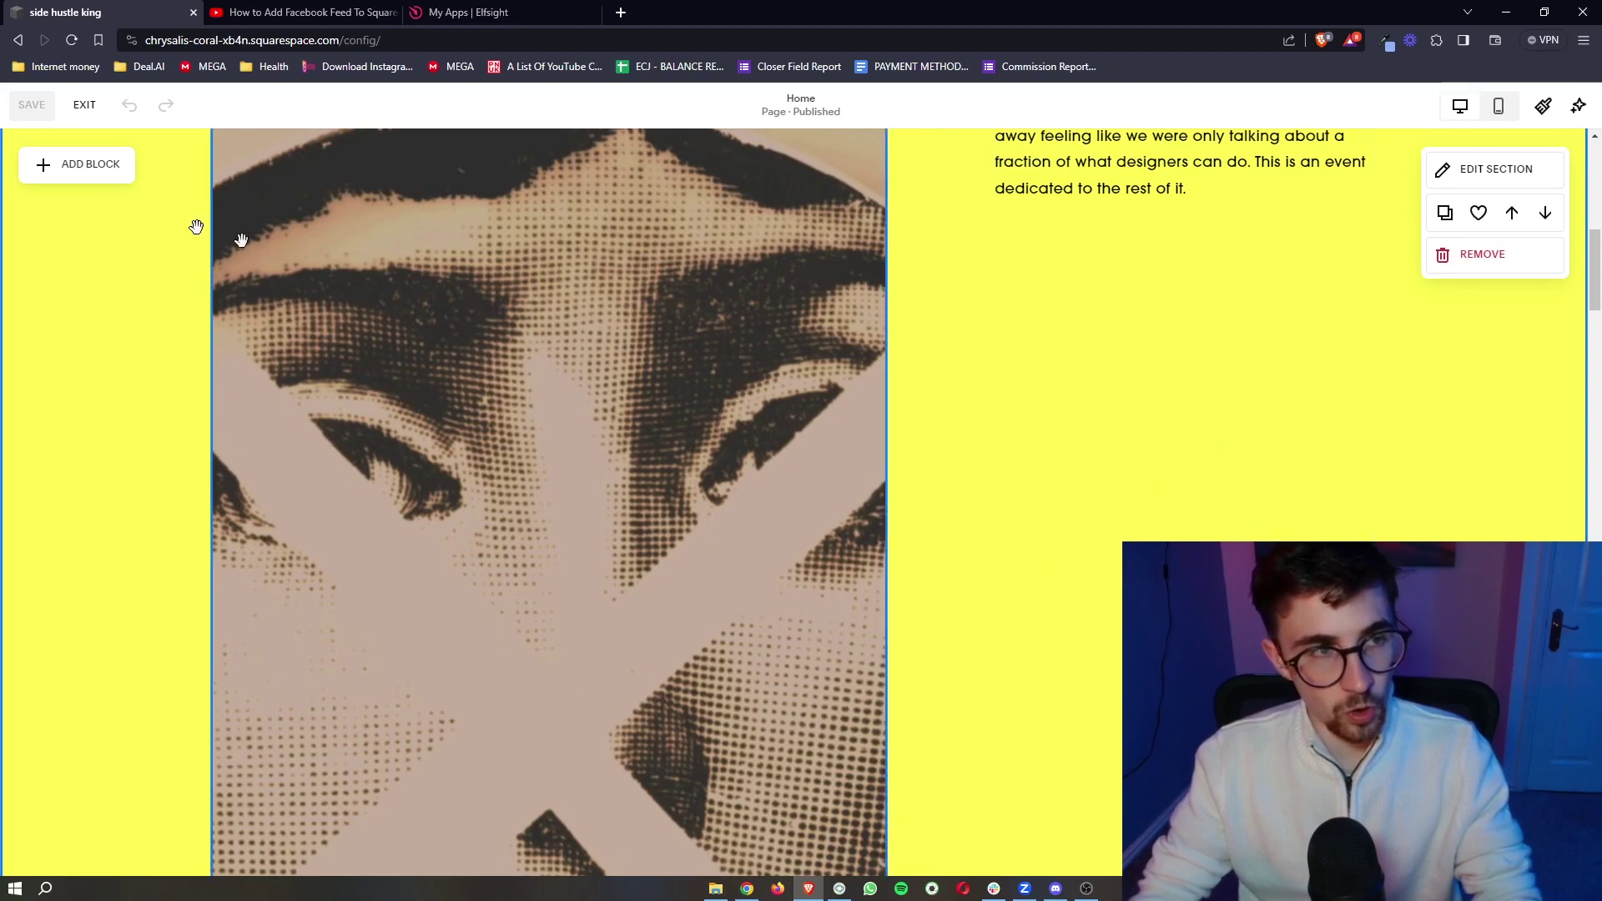
left_click(85, 170)
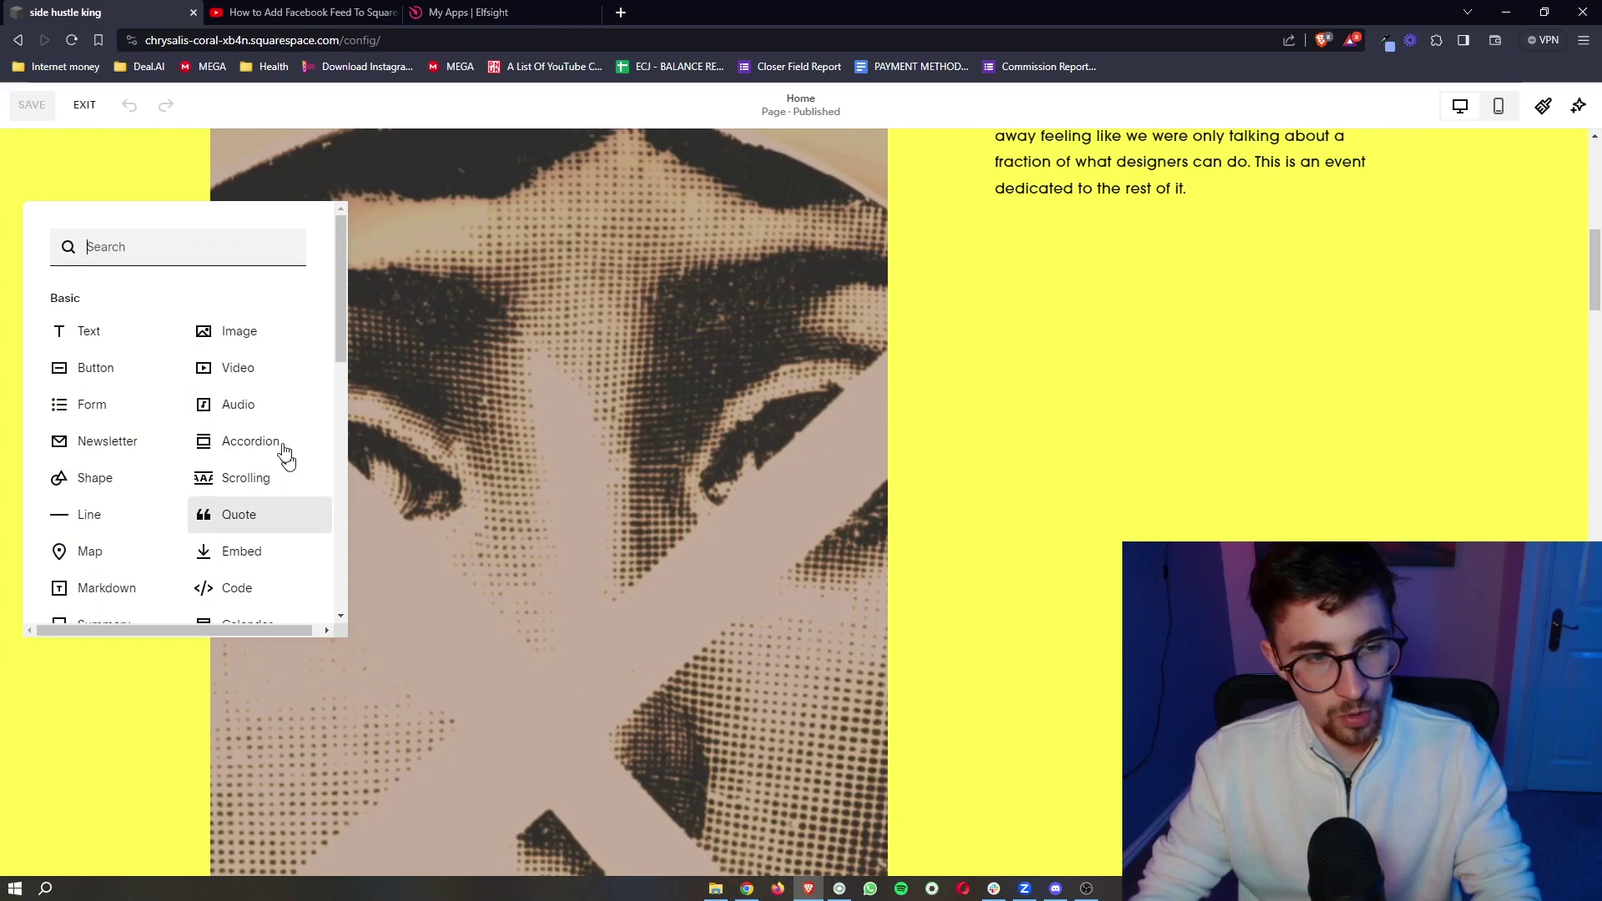
left_click(250, 599)
Step: Place the code block under the event description and replace its Hello World sample with the Elfsight embed code
mouse_move(340, 346)
left_mouse_down()
mouse_move(645, 353)
mouse_move(1193, 492)
left_mouse_up()
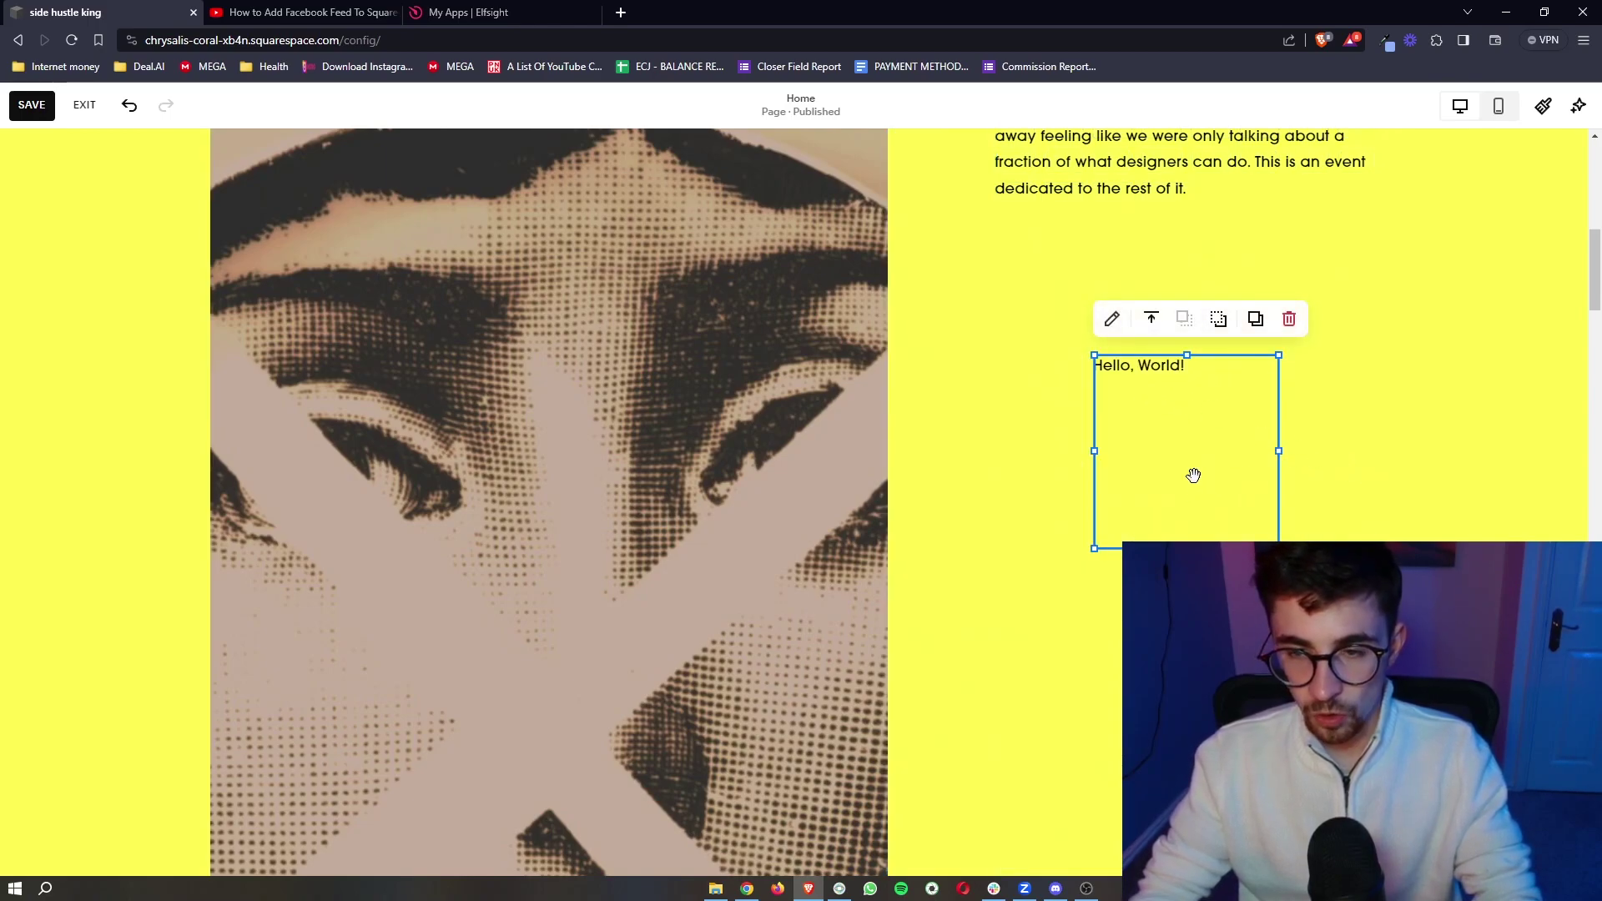
double_click(1166, 454)
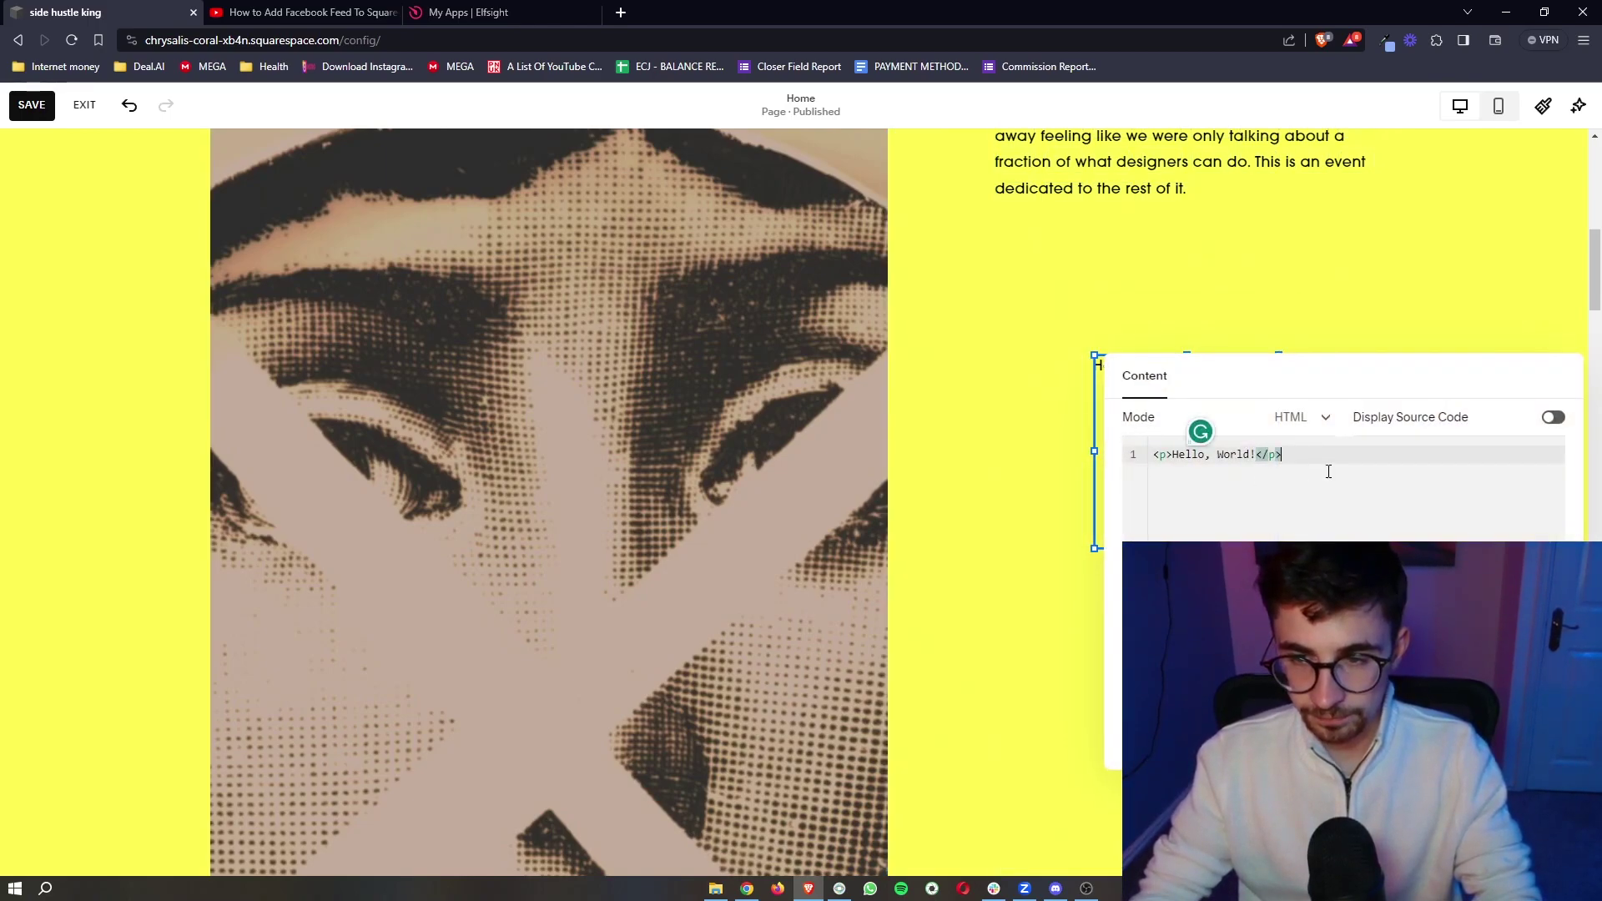
left_click_drag(1327, 457, 1191, 453)
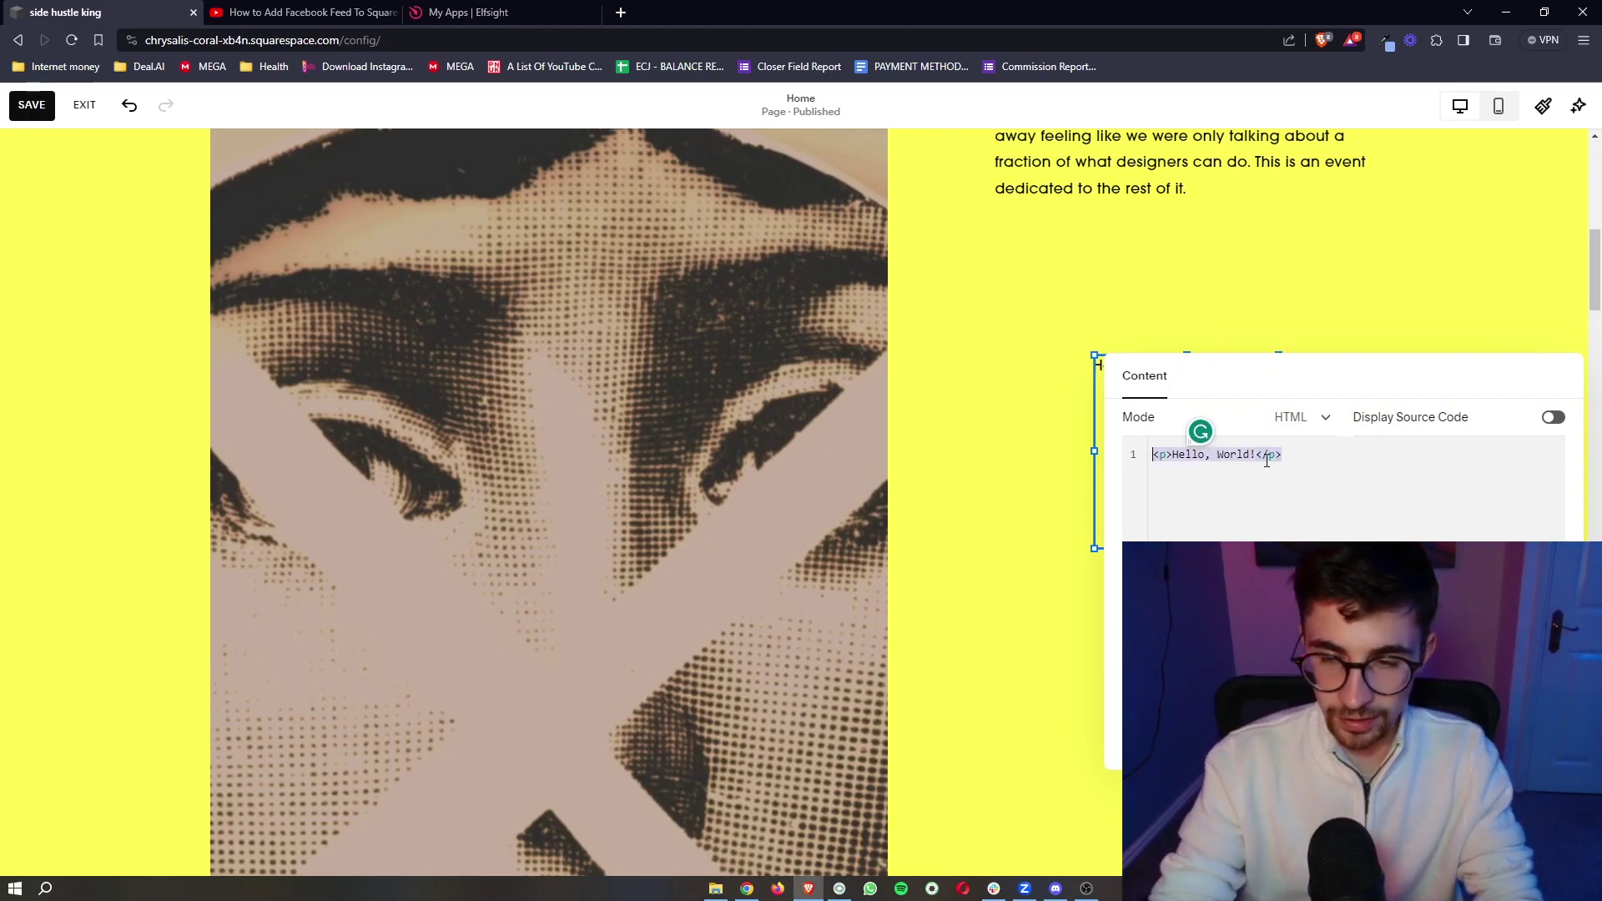
key("ctrl+v")
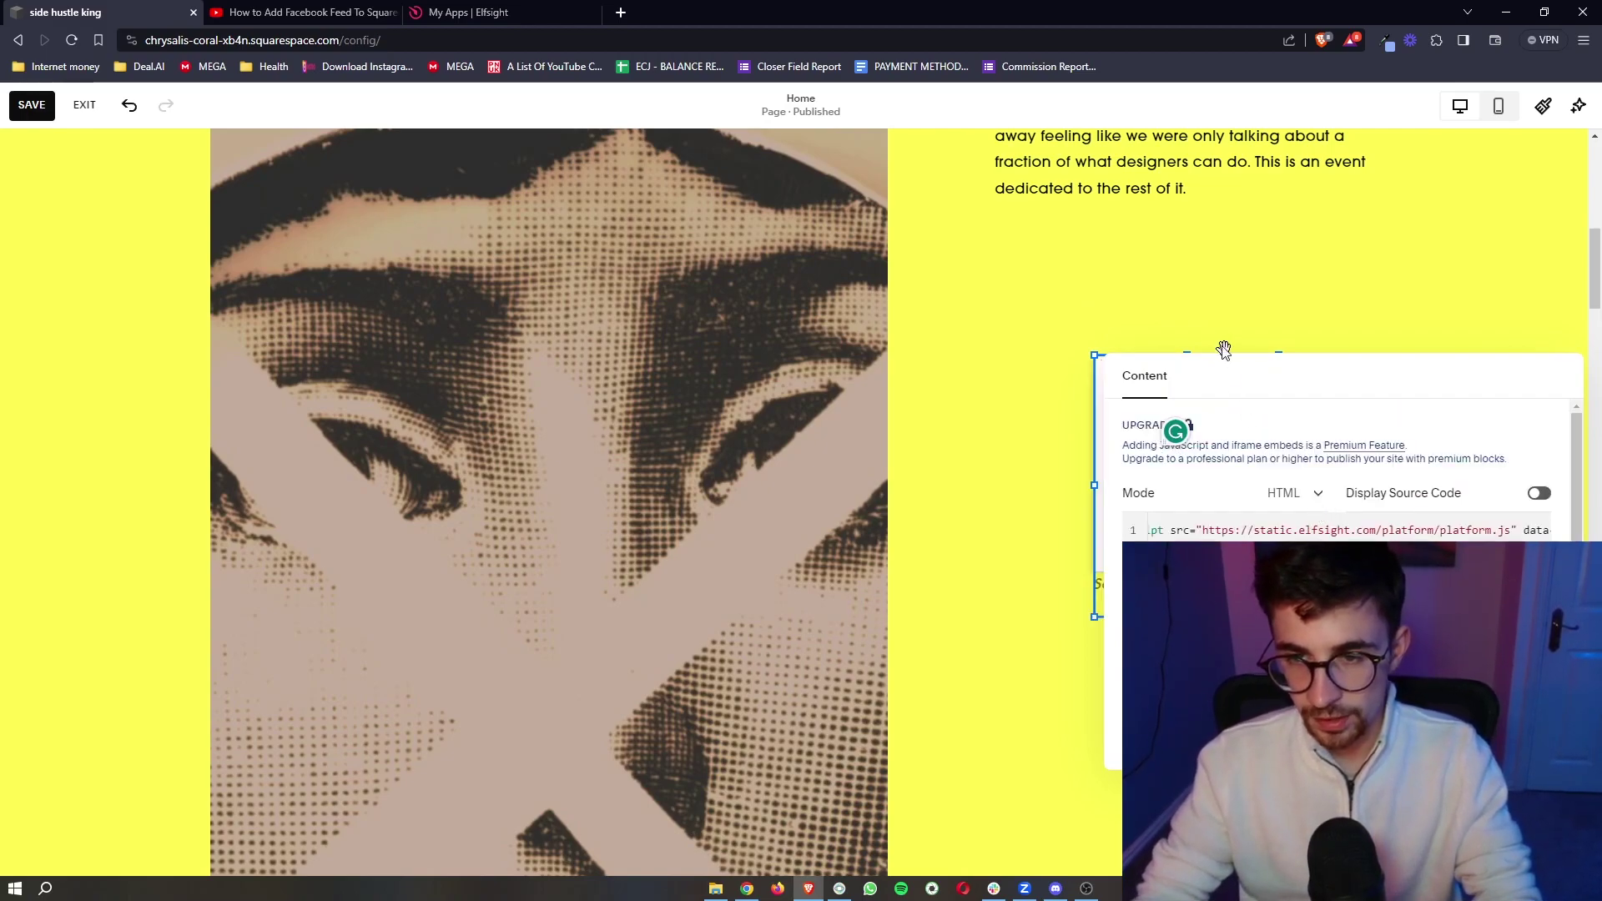
left_click(1171, 324)
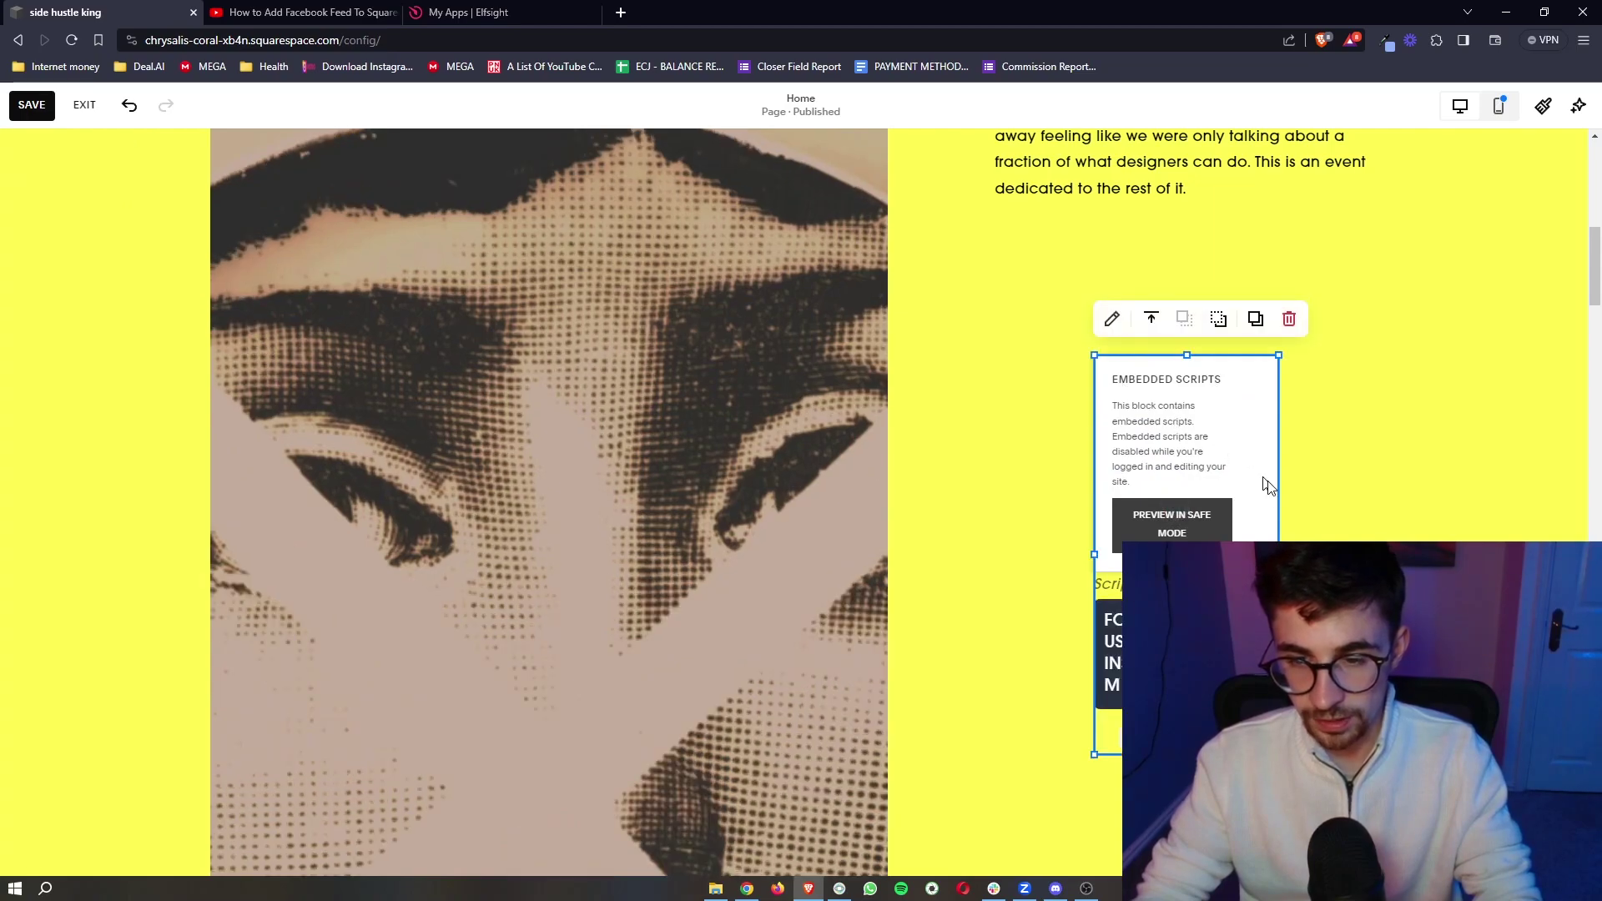
Step: Widen the code block on both sides so it spans beneath the description text
left_click_drag(1278, 554, 1376, 554)
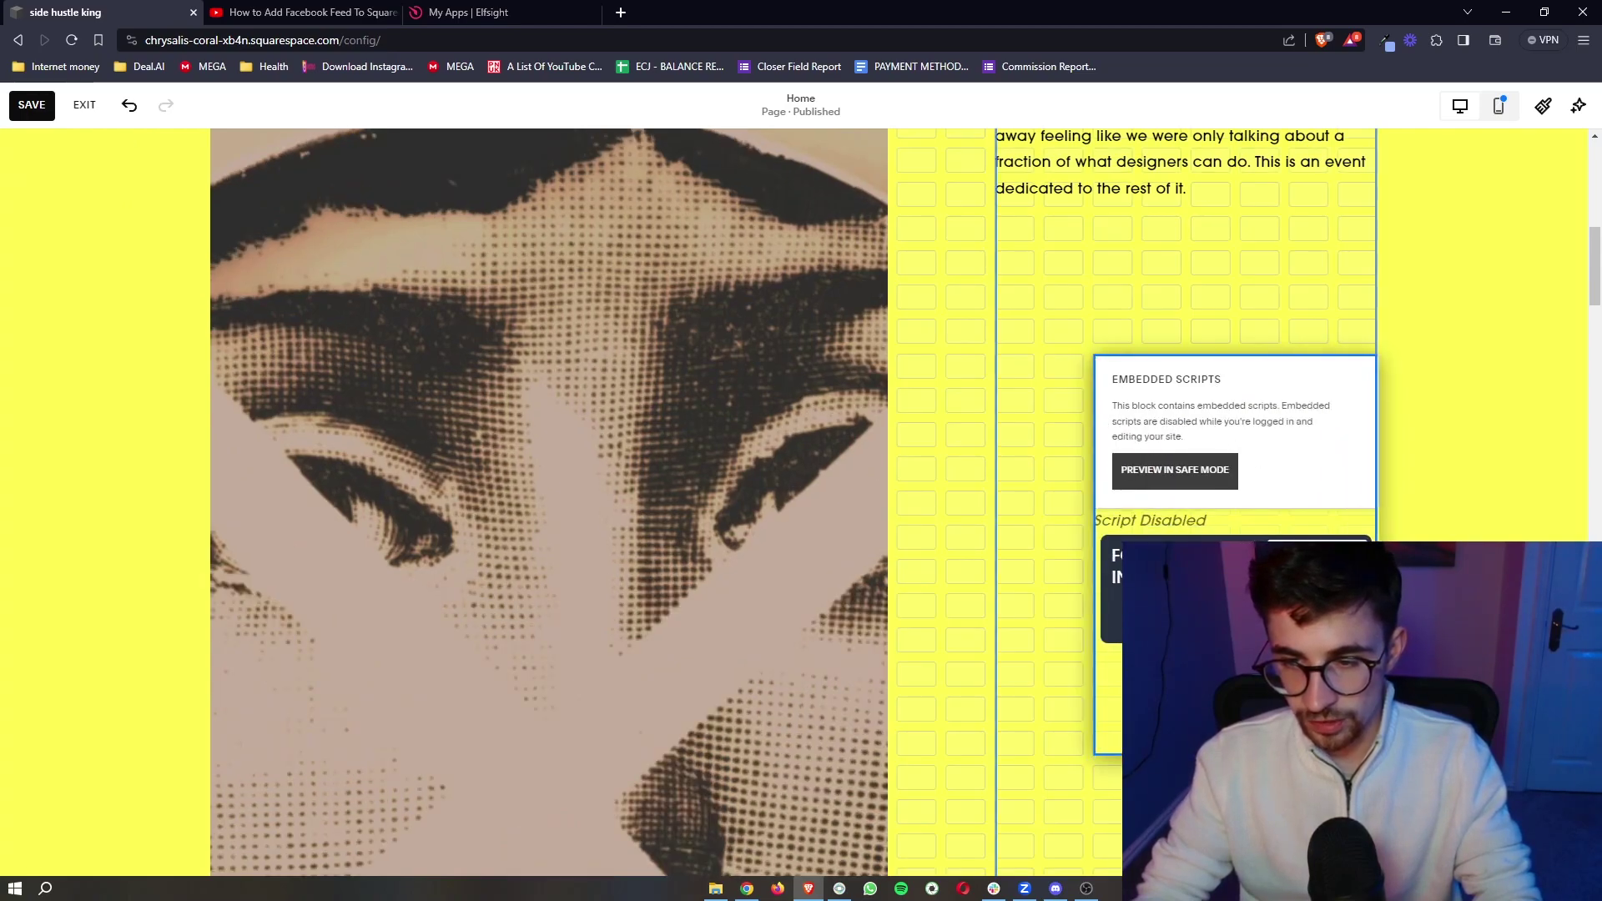
left_click_drag(1094, 557, 996, 553)
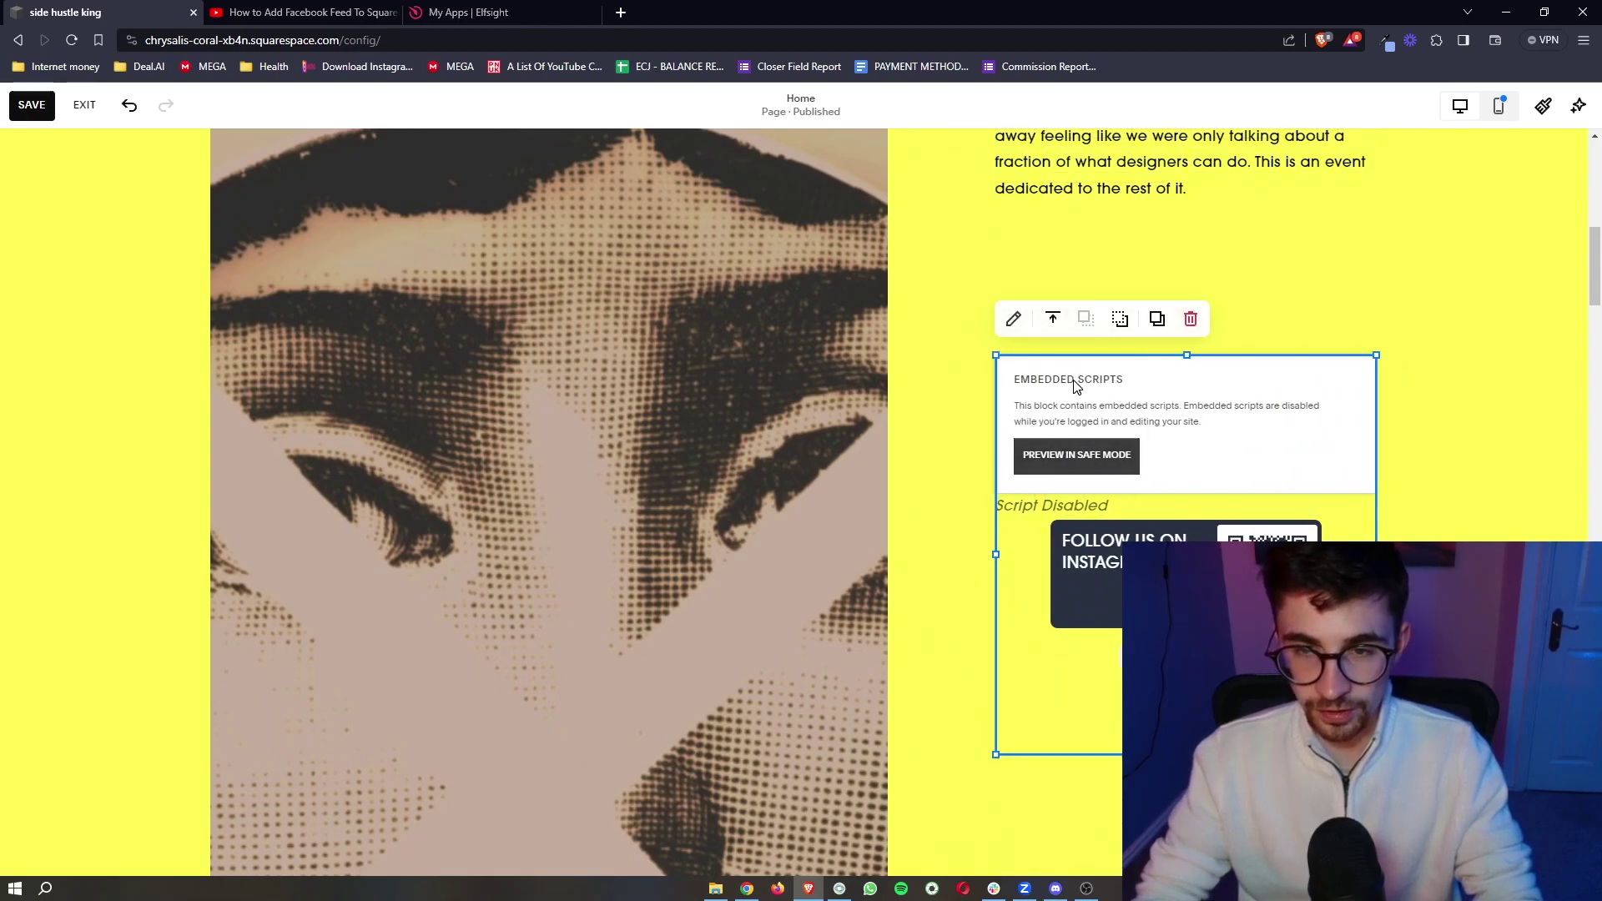
left_click(1418, 322)
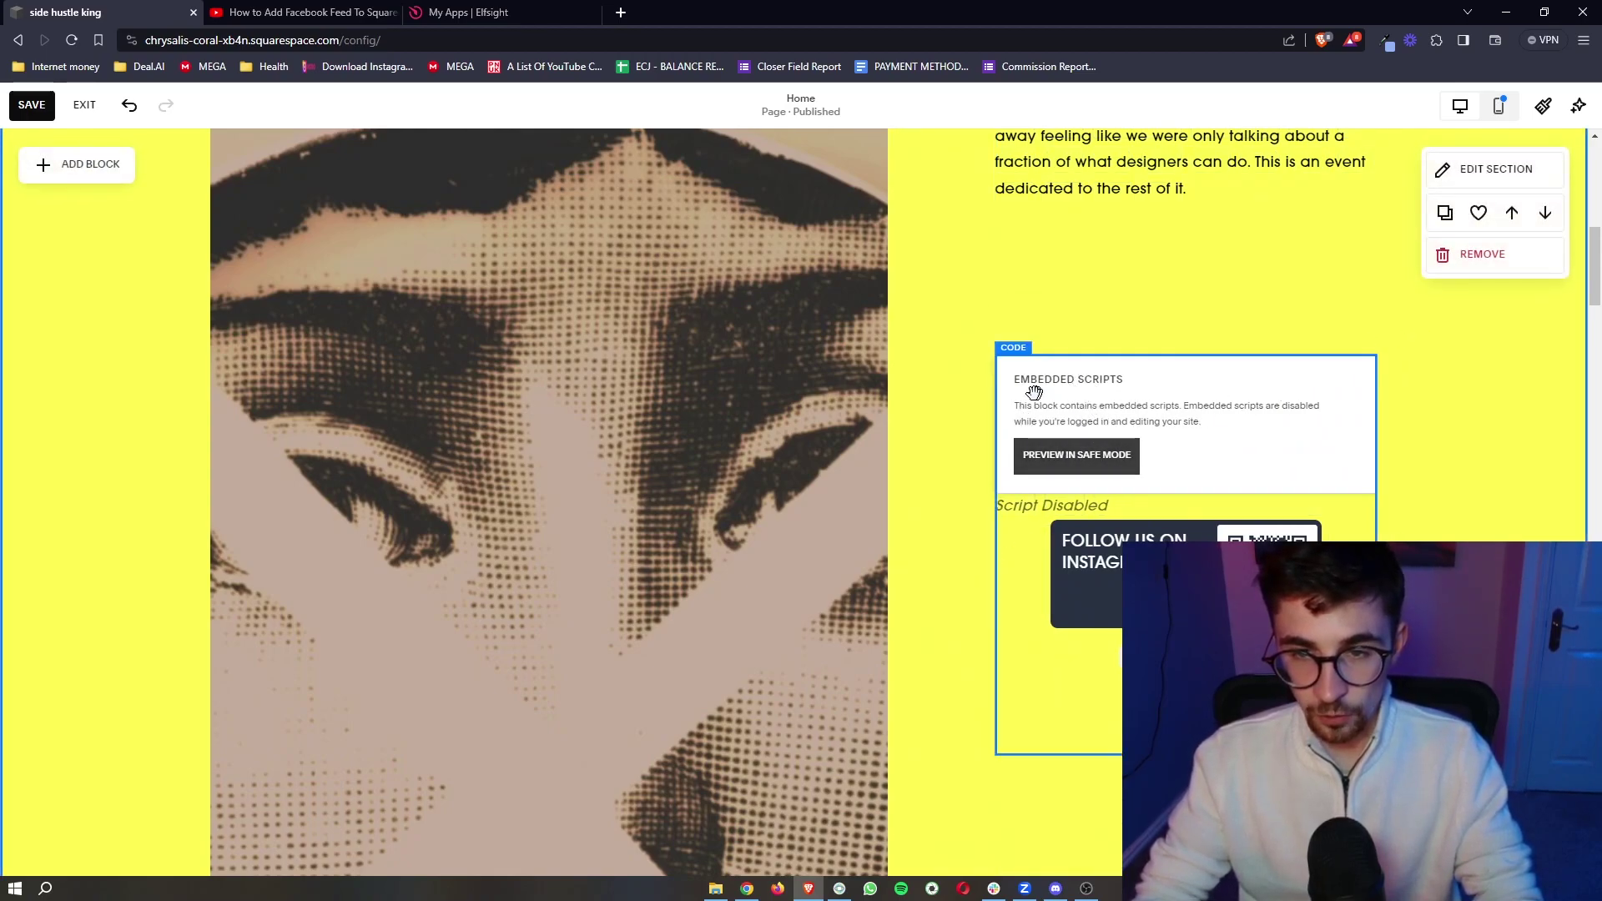
Step: Save the page edits so the Instagram QR banner shows on the page
left_click(33, 104)
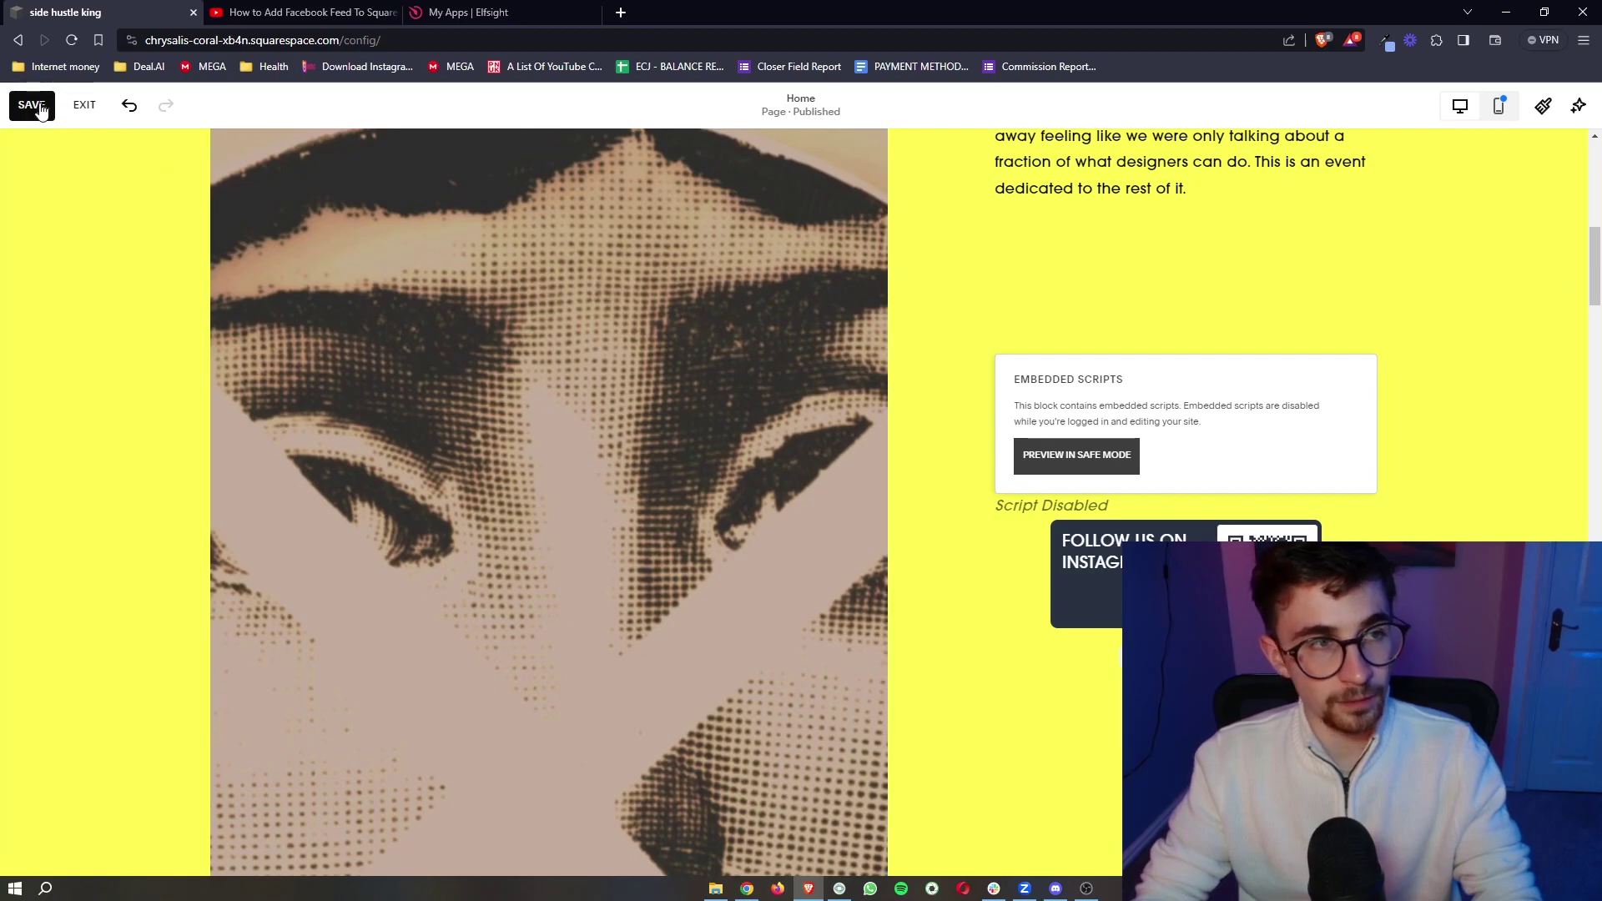